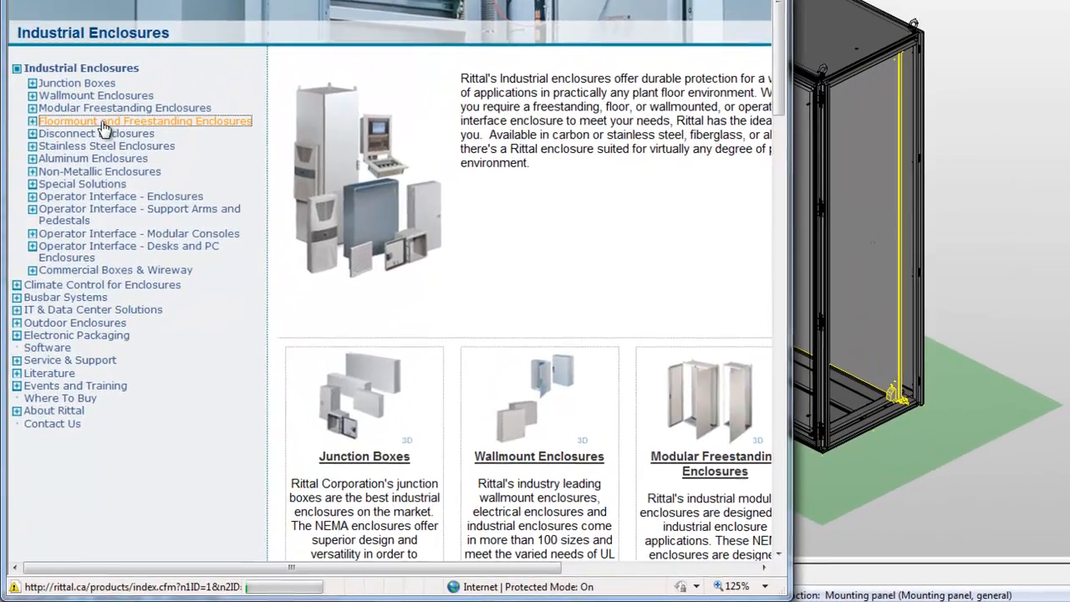
Open the Freestanding - TS8 product page under Modular Freestanding Enclosures in the Rittal industrial enclosures catalogue
{"action": "left_click", "coordinate": [72, 265]}
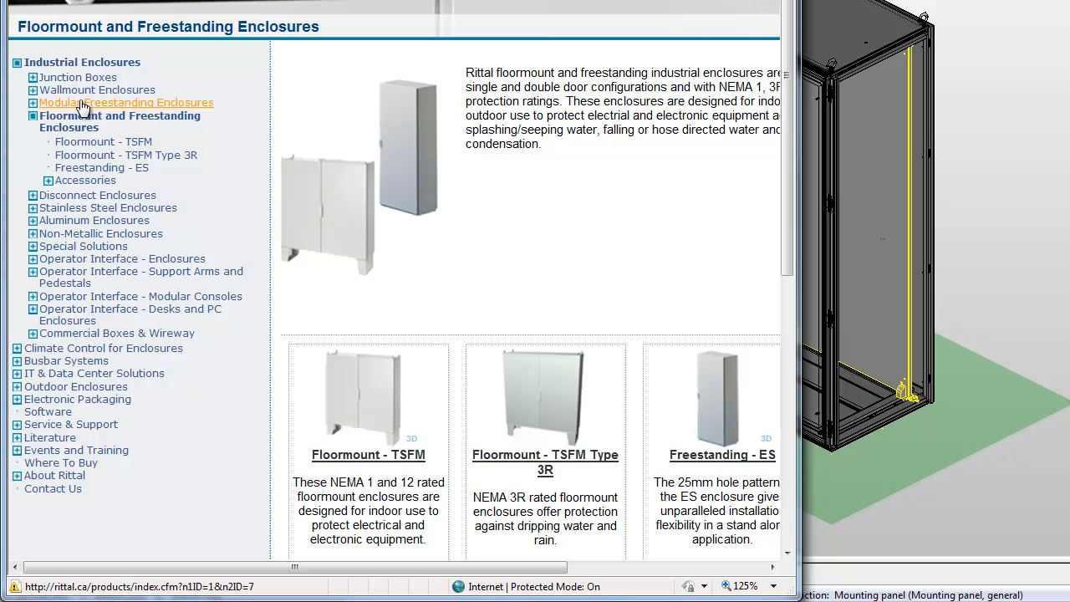
{"action": "left_click", "coordinate": [81, 103]}
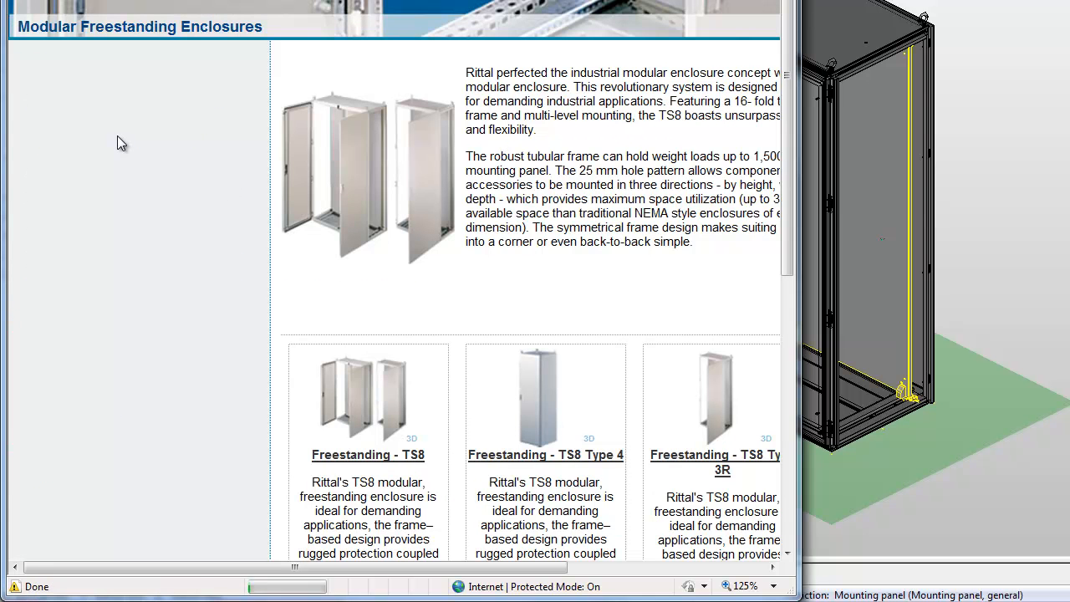
{"action": "left_click", "coordinate": [142, 122]}
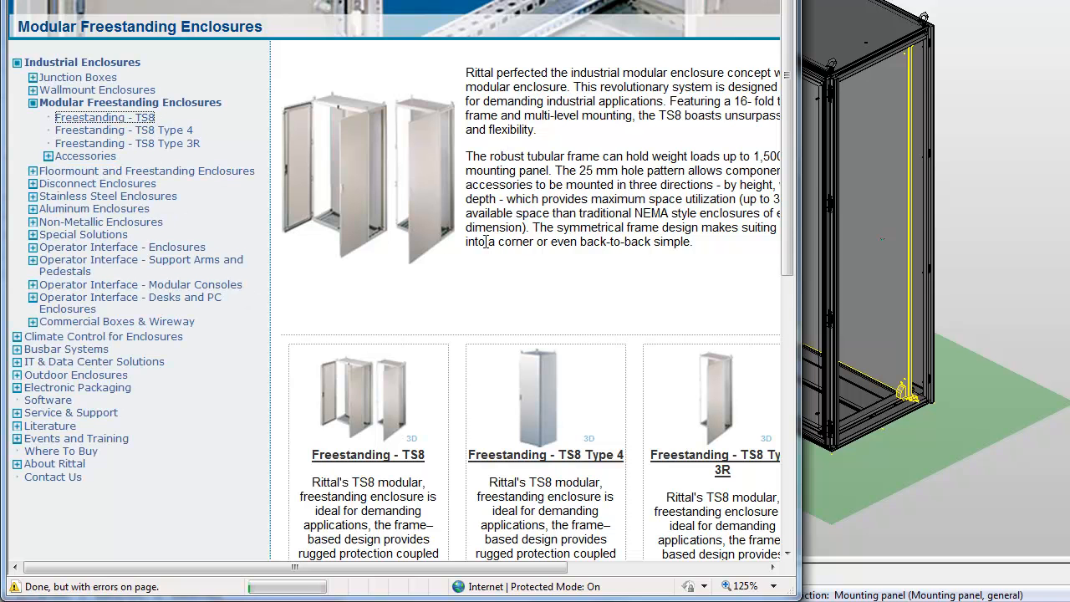
{"action": "left_click", "coordinate": [142, 118]}
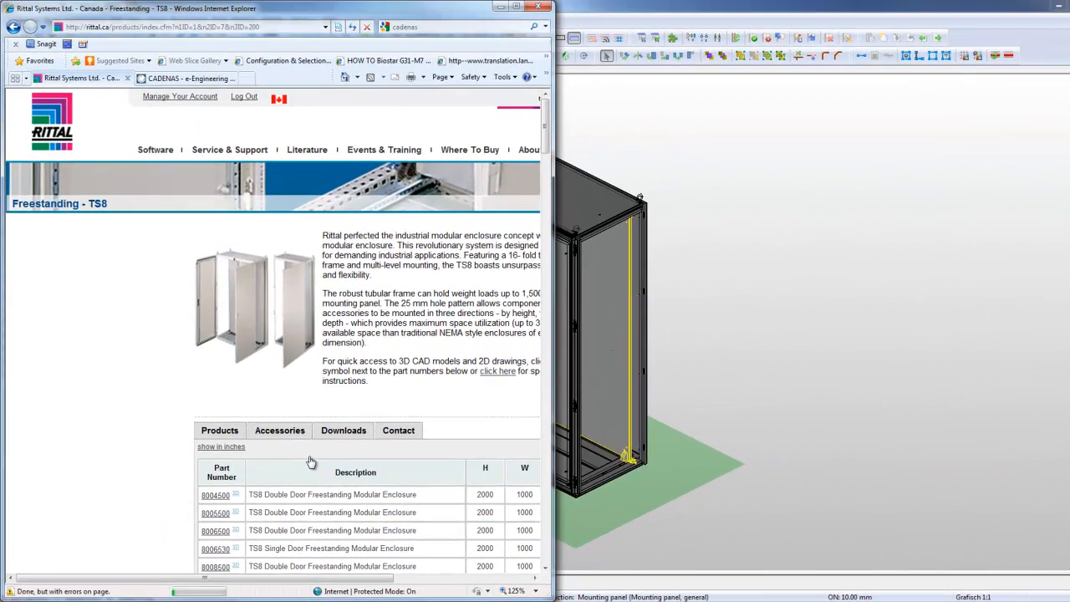
Find part 8886500 in the TS8 product list, view its 2D drawing or 3D model request form, and close the form
{"action": "scroll", "coordinate": [309, 462], "scroll_direction": "down", "scroll_amount": 10}
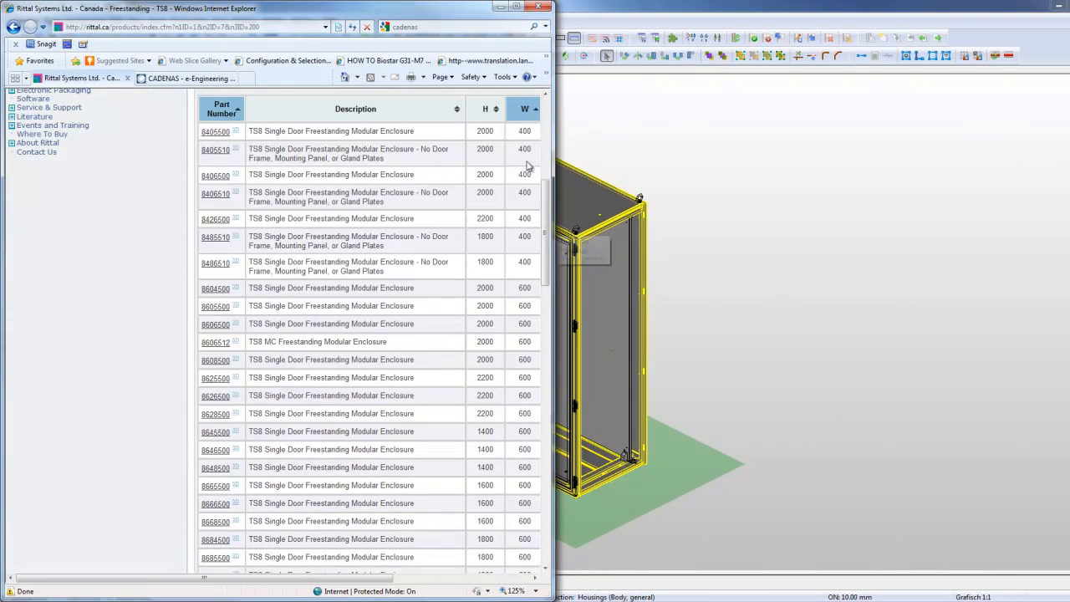
{"action": "scroll", "coordinate": [272, 432], "scroll_direction": "down", "scroll_amount": 5}
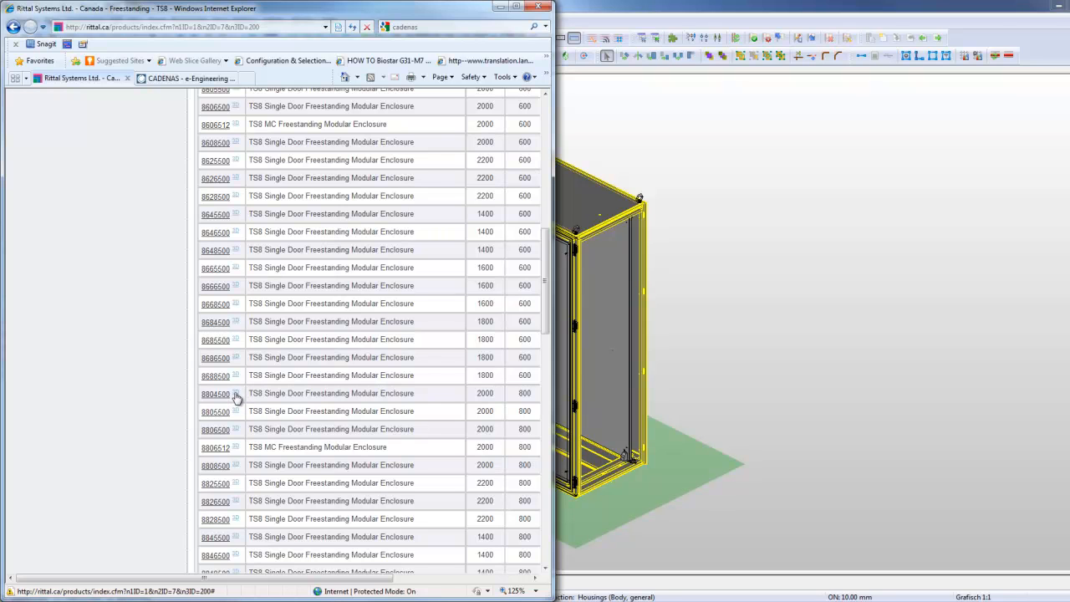
{"action": "scroll", "coordinate": [236, 397], "scroll_direction": "down", "scroll_amount": 4}
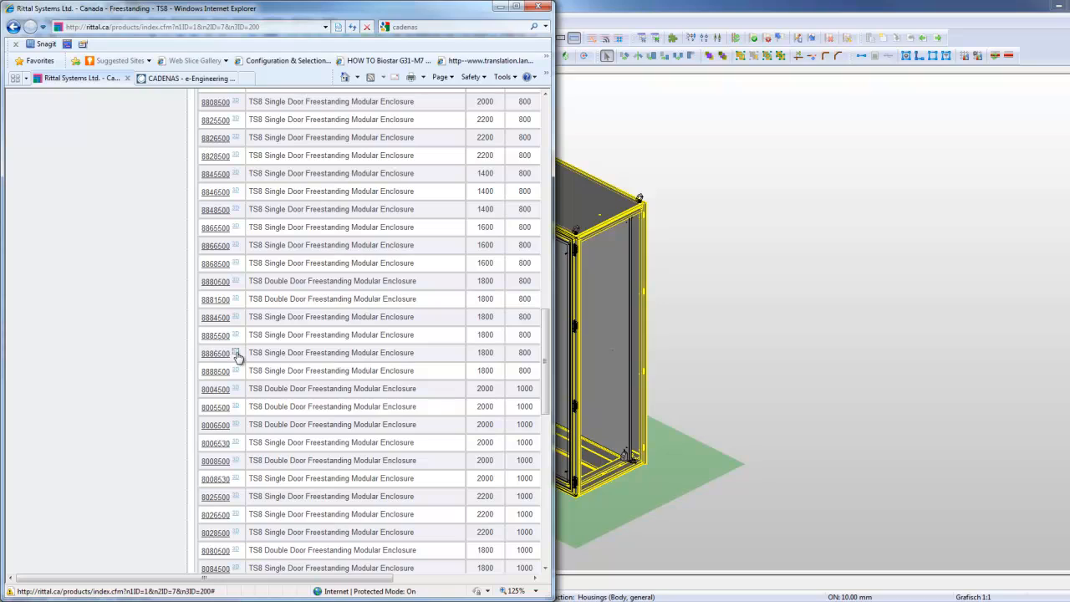
{"action": "left_click", "coordinate": [237, 353]}
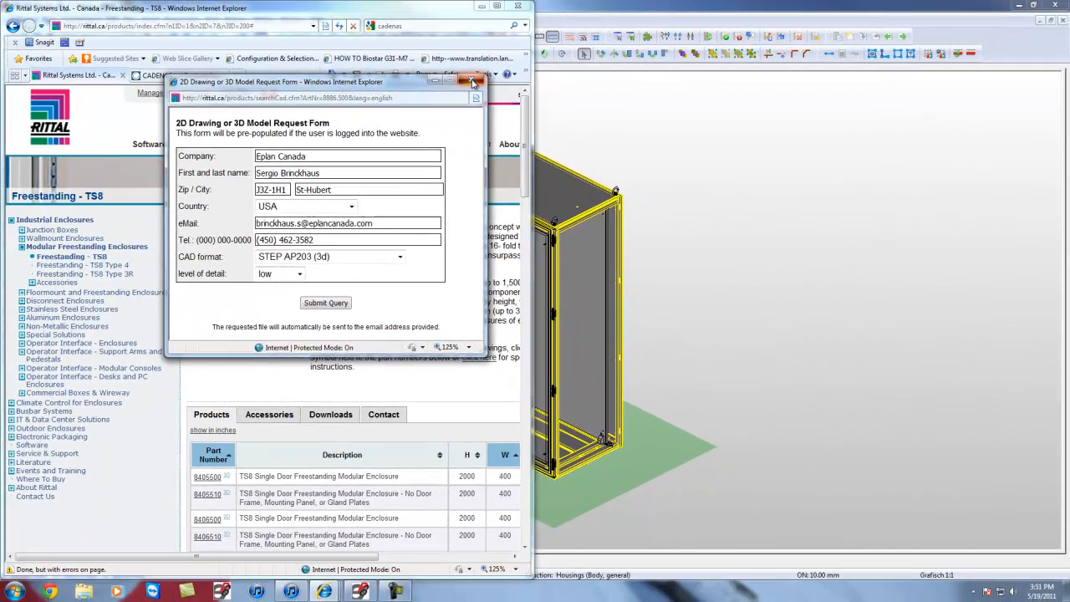
{"action": "left_click", "coordinate": [707, 98]}
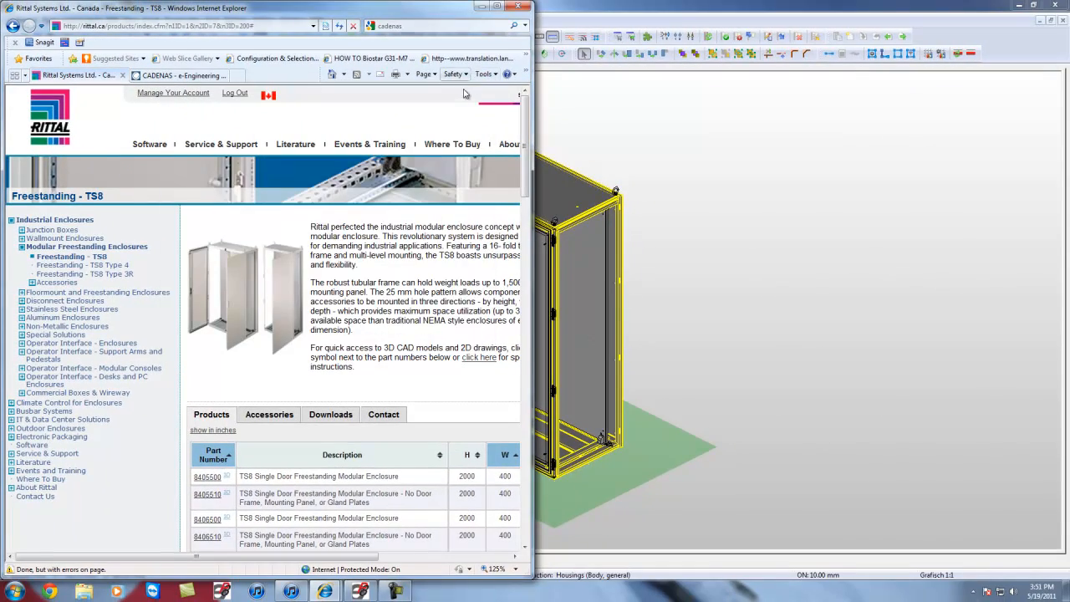
Switch to EPLAN Electric P8 and import the STEP file 8886_500__2__2_03.stp from the Rittal STEP folder as a layout space
{"action": "left_click", "coordinate": [483, 7]}
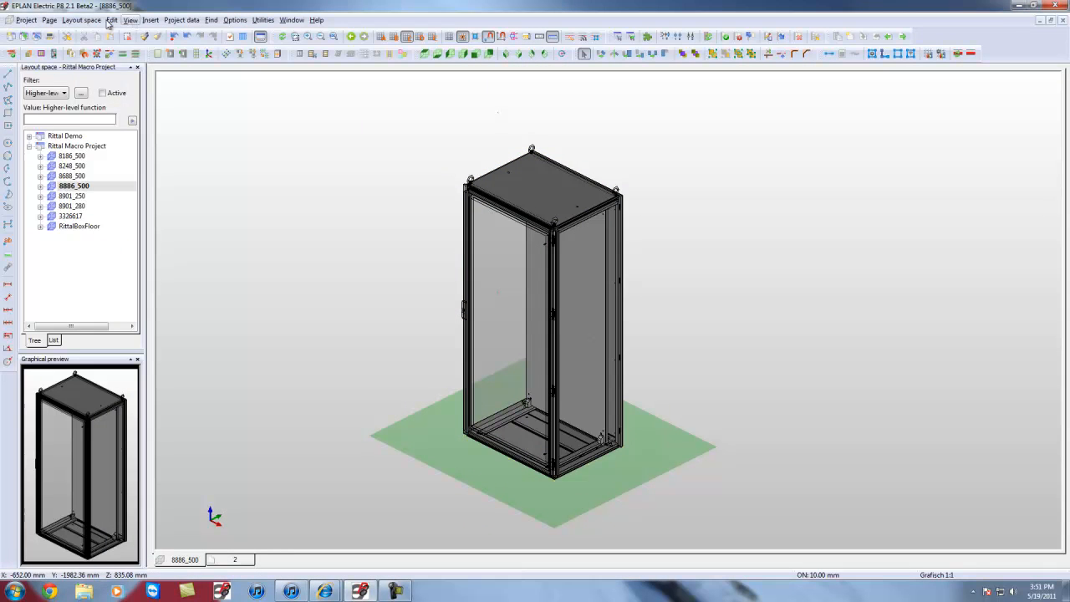
{"action": "left_click", "coordinate": [81, 20]}
{"action": "left_click", "coordinate": [117, 88]}
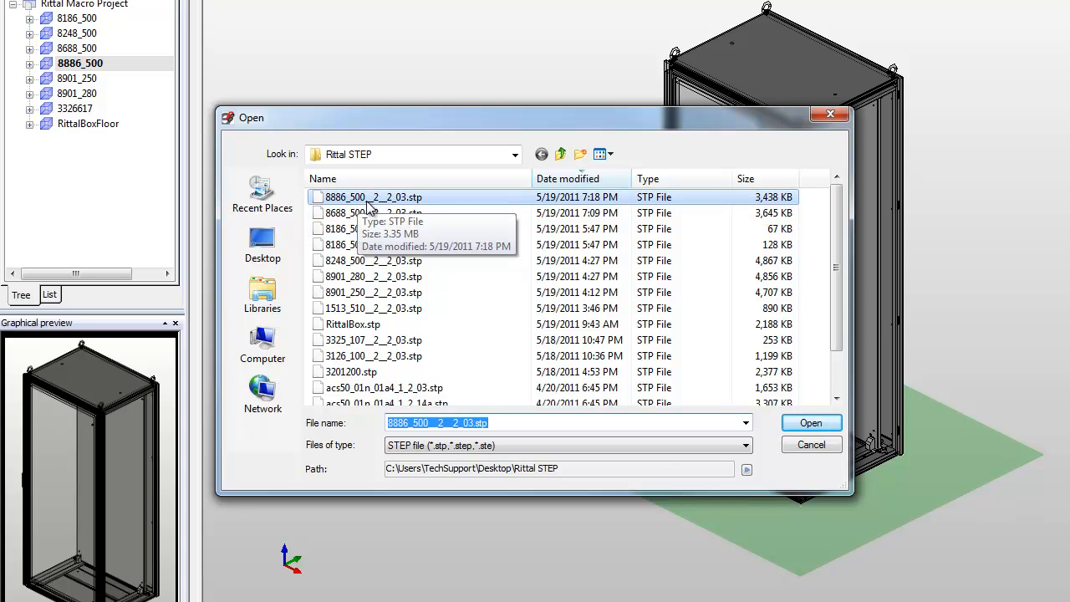
{"action": "left_click", "coordinate": [367, 203]}
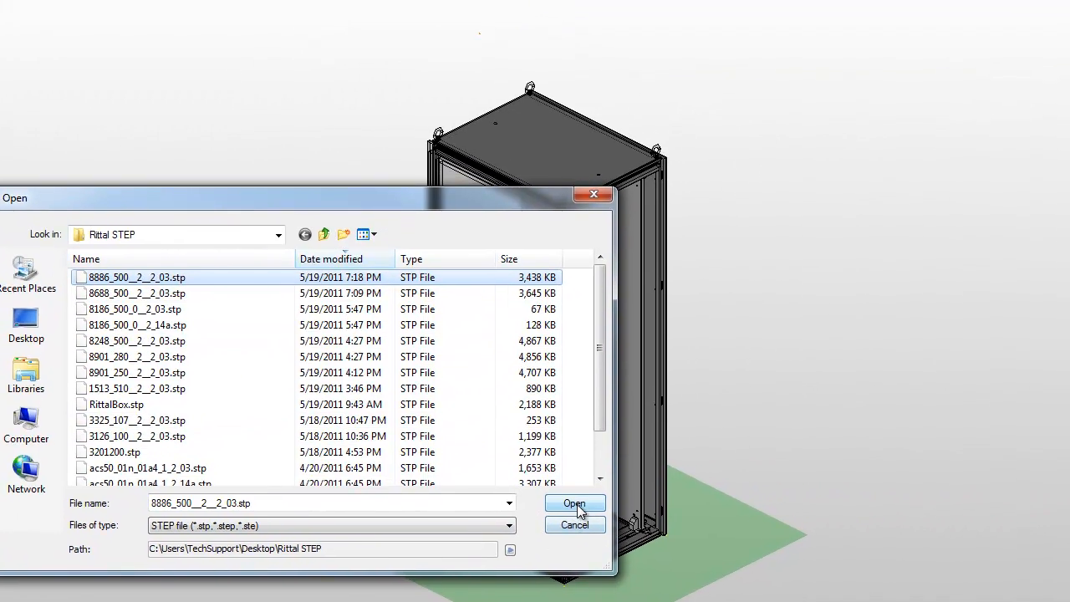
{"action": "left_click", "coordinate": [576, 504]}
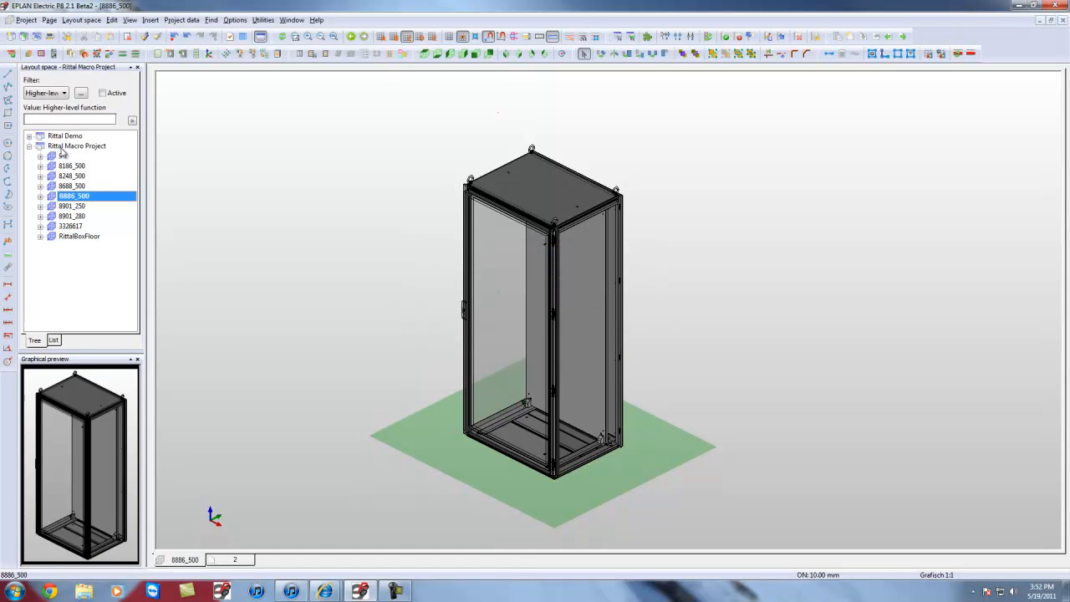
Check the type of project in the Rittal Macro Project's properties and close them without changes
{"action": "right_click", "coordinate": [74, 147]}
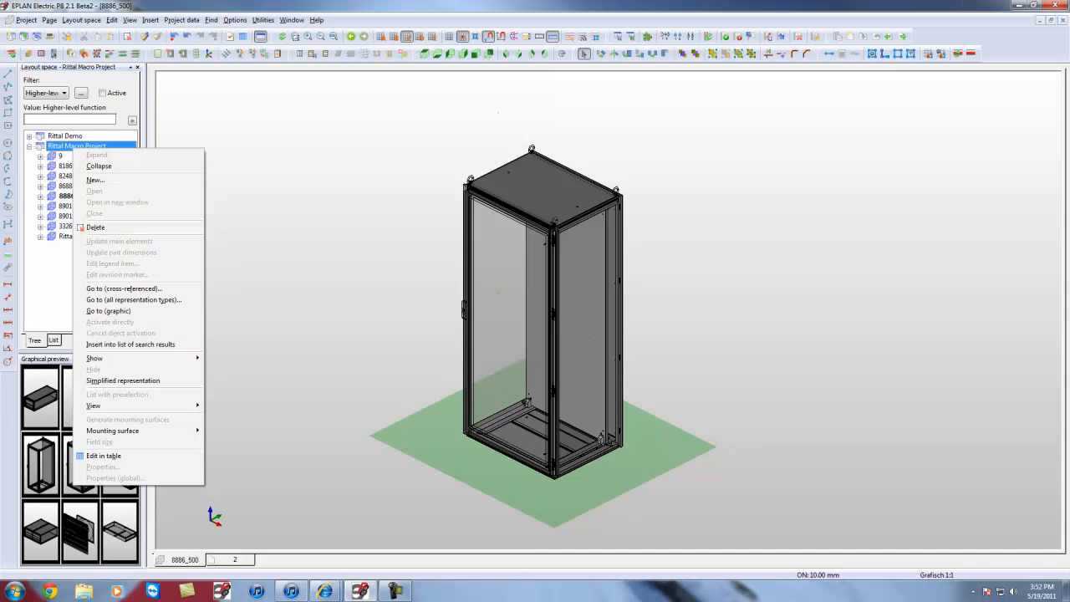
{"action": "key", "text": "Escape"}
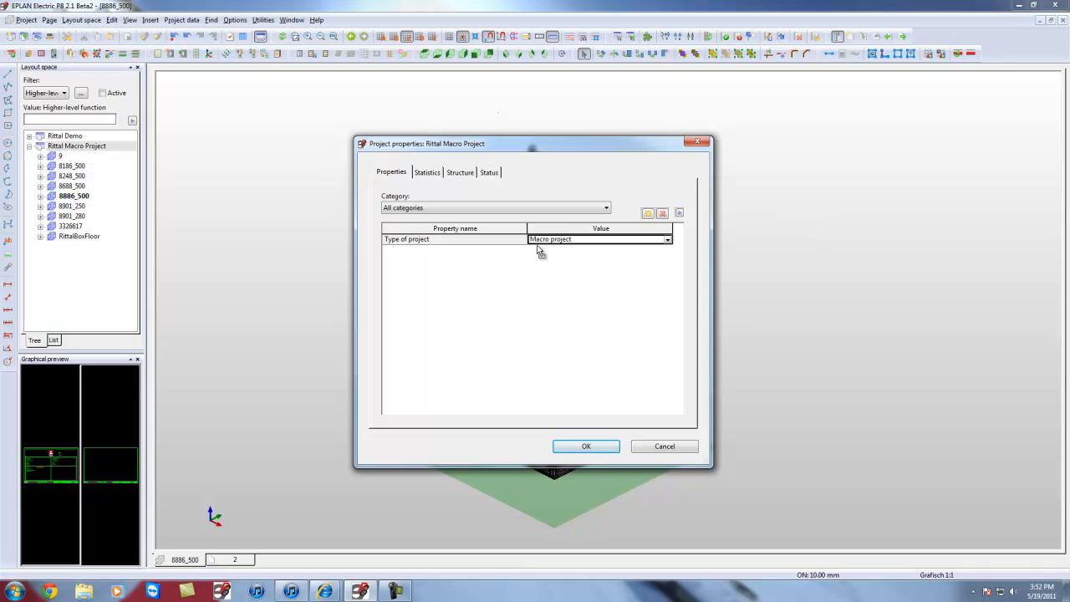
{"action": "left_click", "coordinate": [675, 448]}
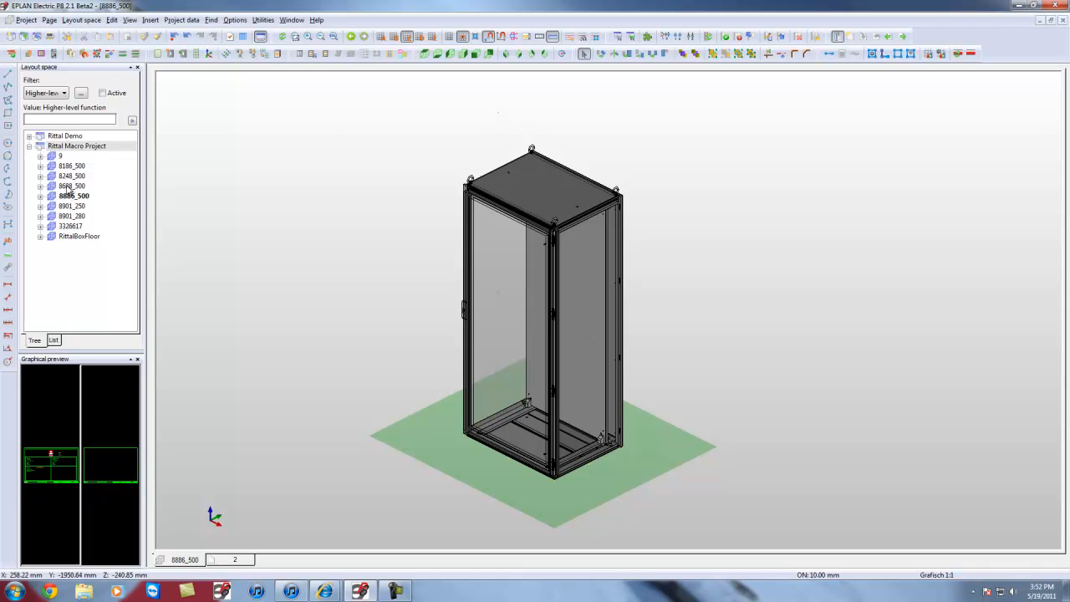
Open the imported layout space 9 in the 3D view and rotate the enclosure to see it from another angle
{"action": "left_click", "coordinate": [54, 156]}
{"action": "double_click", "coordinate": [54, 156]}
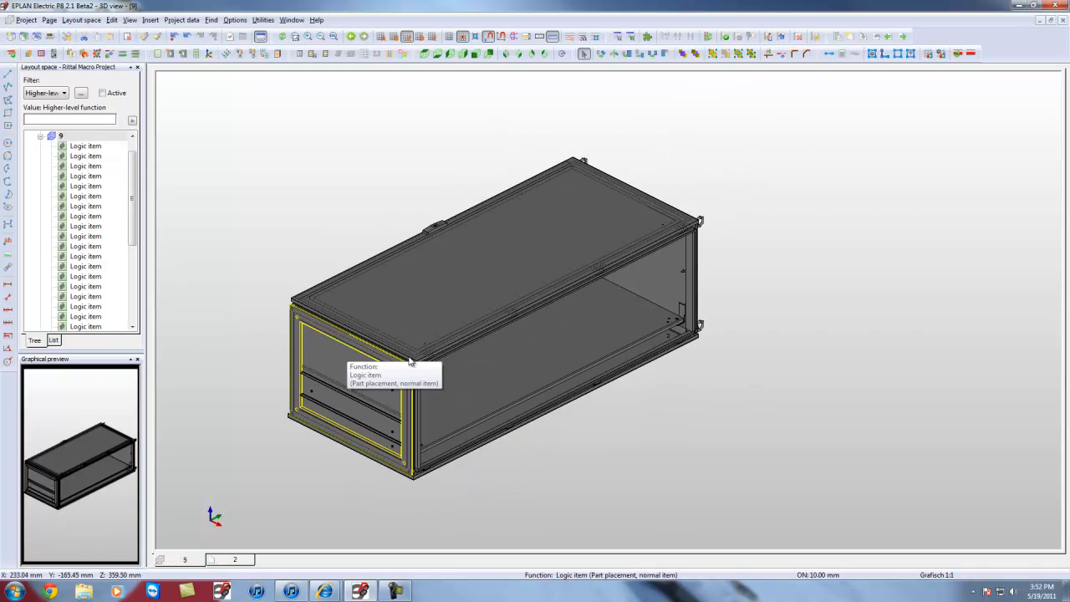
{"action": "right_click_drag", "start_coordinate": [654, 403], "coordinate": [634, 478], "text": "ctrl"}
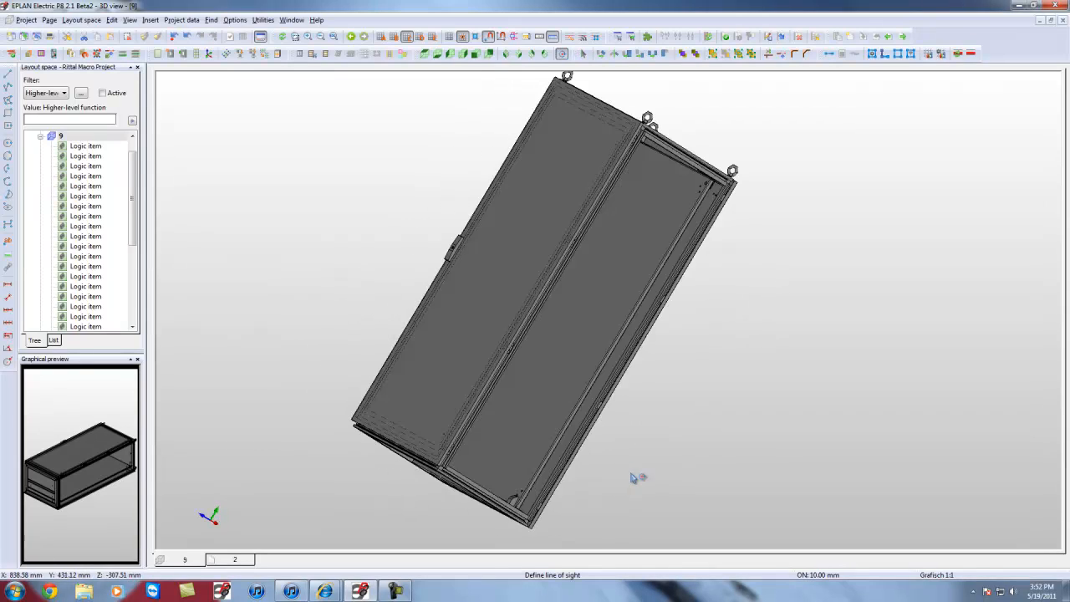
Enlarge the layout space tree and examine the individual logic items of layout space 9 in the graphical preview
{"action": "left_click_drag", "start_coordinate": [95, 351], "coordinate": [108, 416]}
{"action": "left_click", "coordinate": [76, 147]}
{"action": "left_click", "coordinate": [78, 157]}
{"action": "left_click", "coordinate": [78, 168]}
{"action": "left_click", "coordinate": [80, 186]}
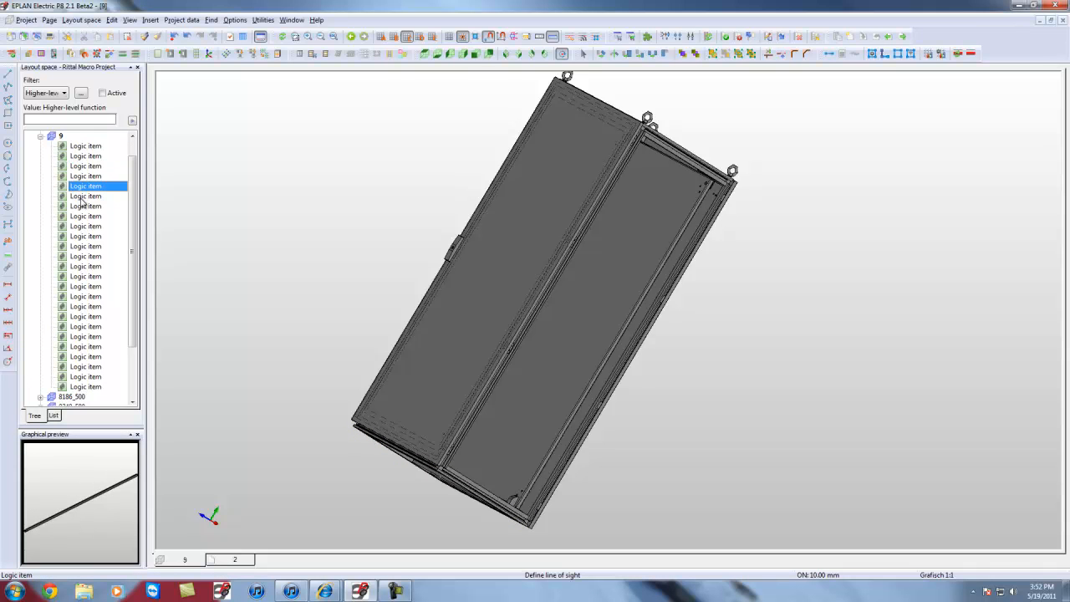
{"action": "left_click", "coordinate": [85, 167]}
{"action": "left_click", "coordinate": [86, 147]}
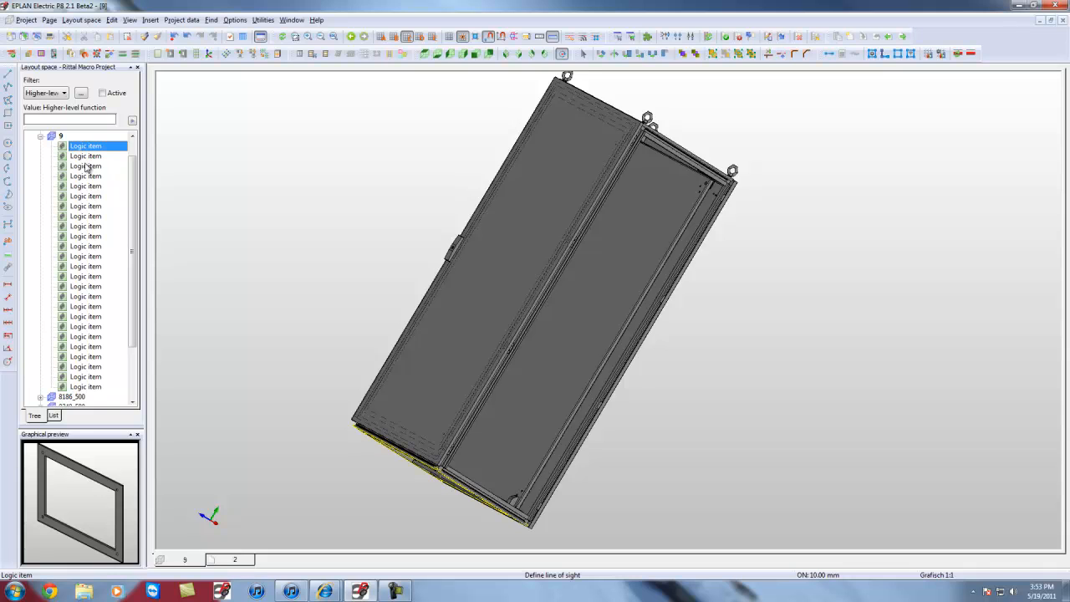
Open the properties of layout space 9 and shorten its description to 8886_500_
{"action": "left_click", "coordinate": [60, 137]}
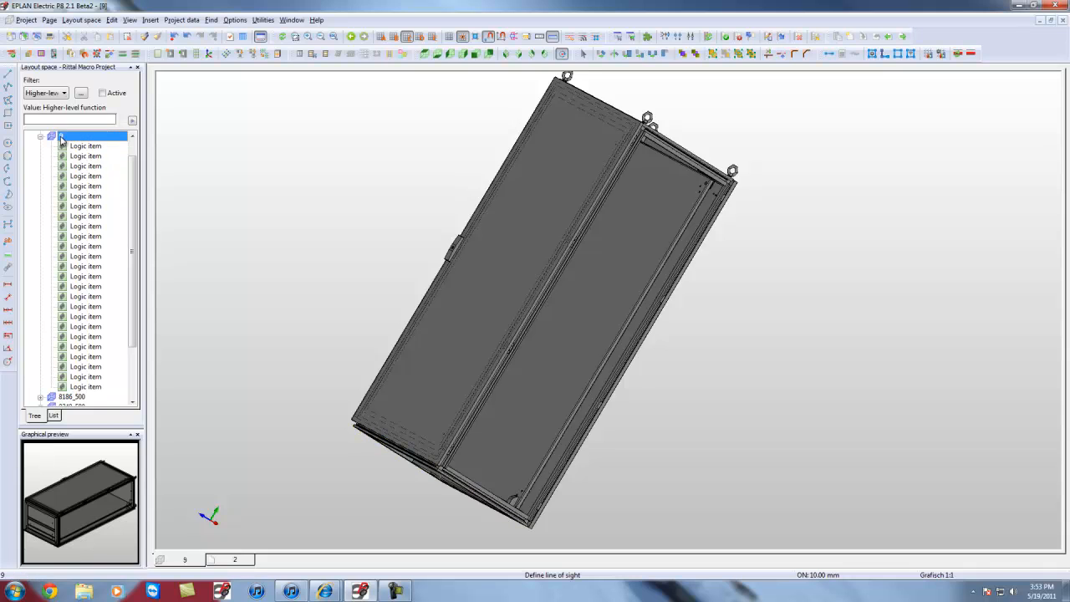
{"action": "right_click", "coordinate": [60, 139]}
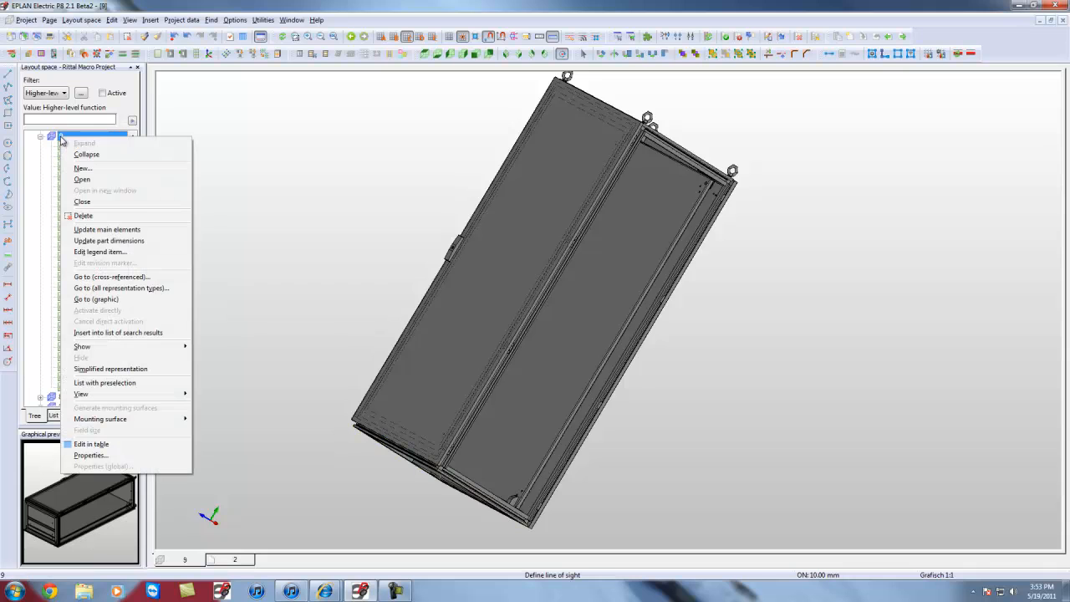
{"action": "left_click", "coordinate": [100, 455]}
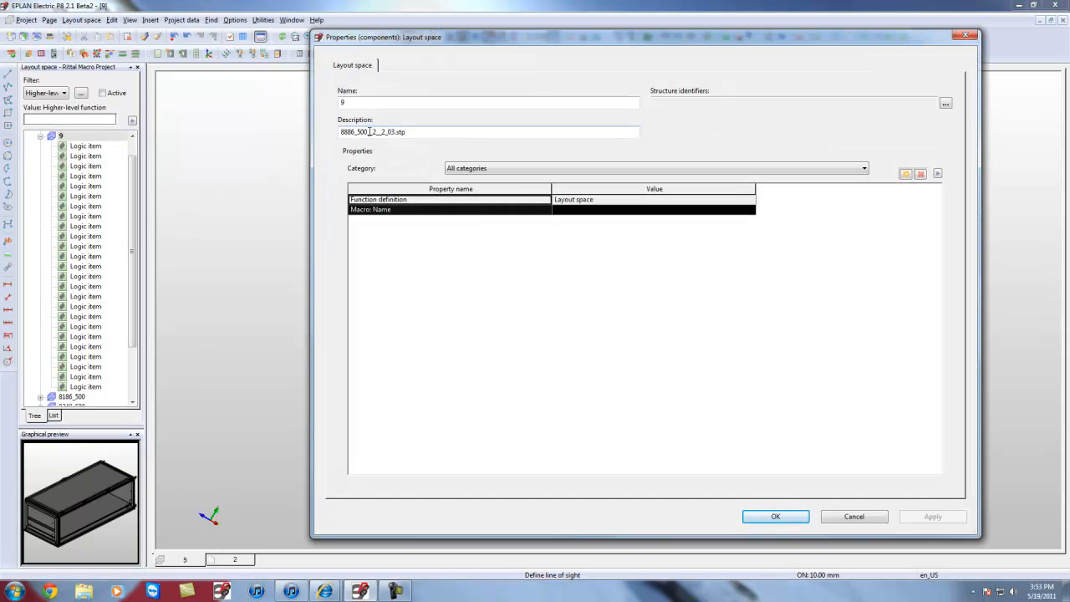
{"action": "left_click_drag", "start_coordinate": [370, 133], "coordinate": [431, 133]}
{"action": "key", "text": "Delete"}
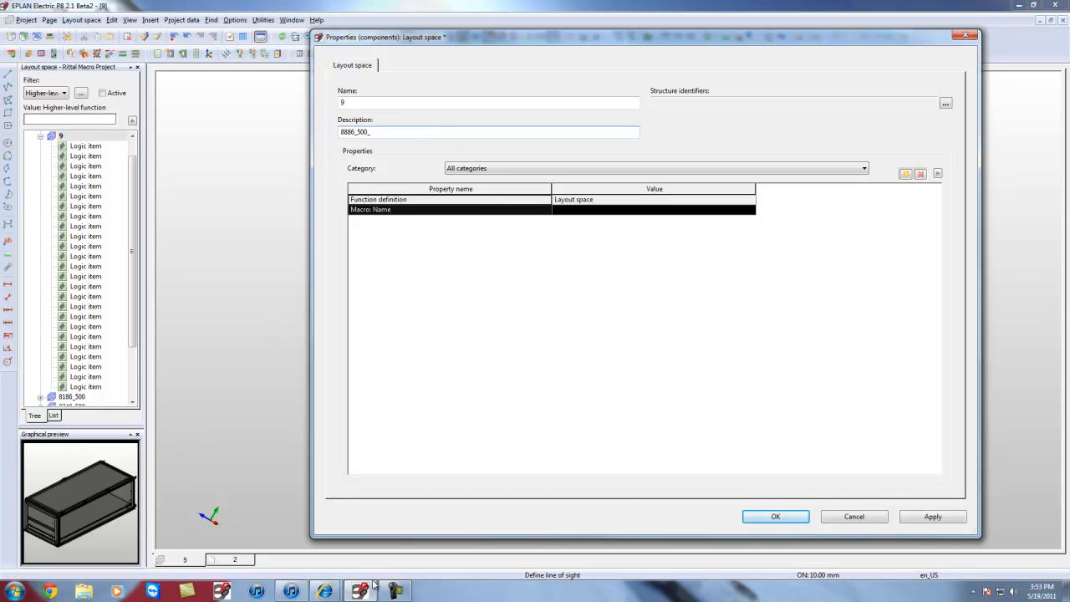
Switch to the Rittal web page and copy the description "TS8 Single Door Freestanding Modular Enclosure" of part 8886500
{"action": "left_click", "coordinate": [324, 591]}
{"action": "left_click", "coordinate": [264, 535]}
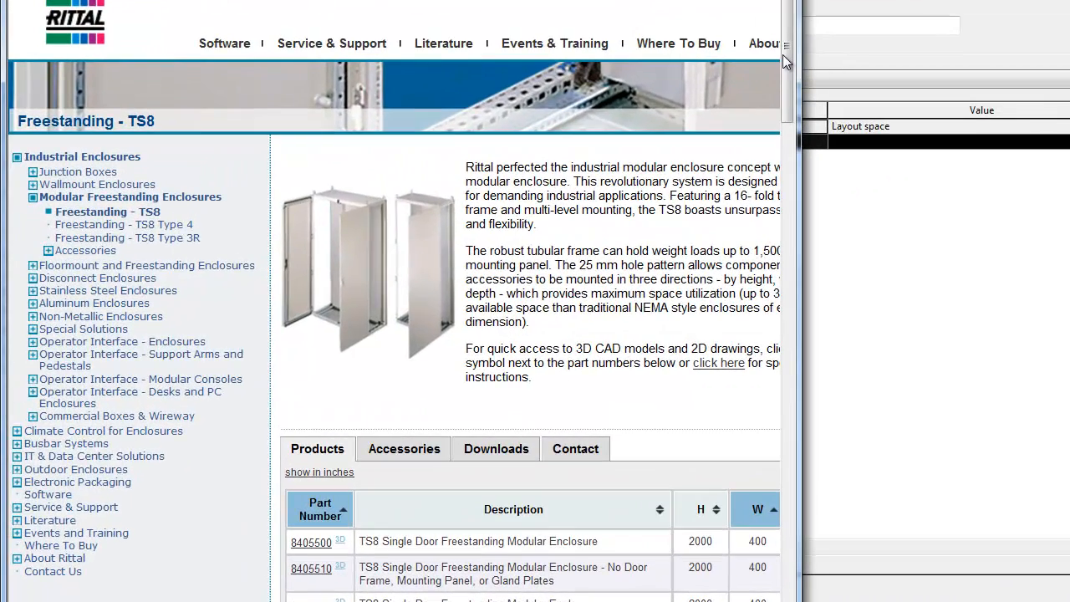
{"action": "left_click_drag", "start_coordinate": [752, 67], "coordinate": [775, 258]}
{"action": "scroll", "coordinate": [328, 548], "scroll_direction": "down", "scroll_amount": 2}
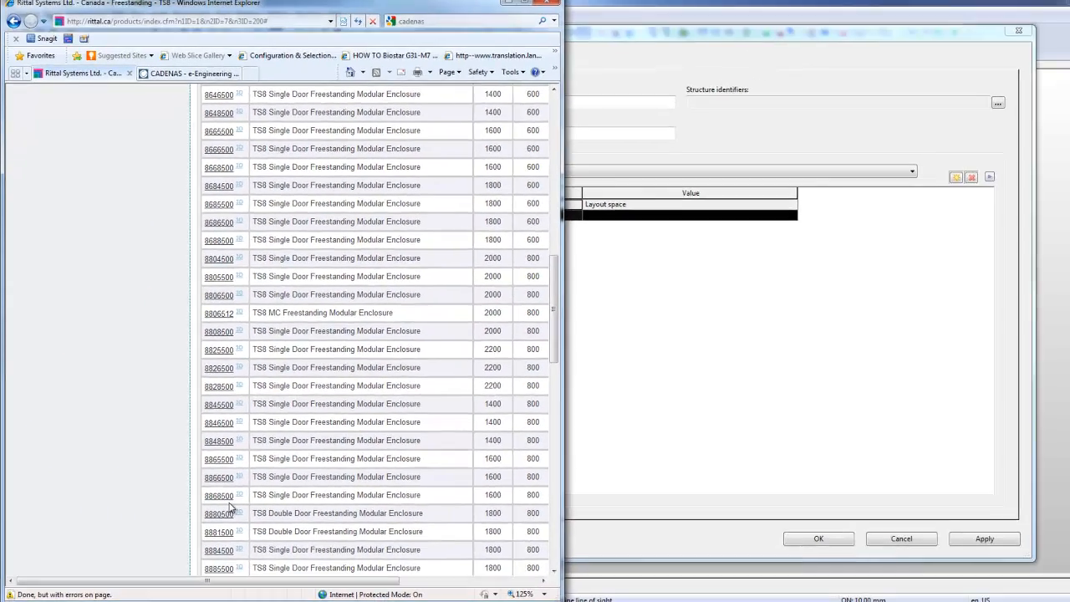
{"action": "scroll", "coordinate": [242, 535], "scroll_direction": "down", "scroll_amount": 2}
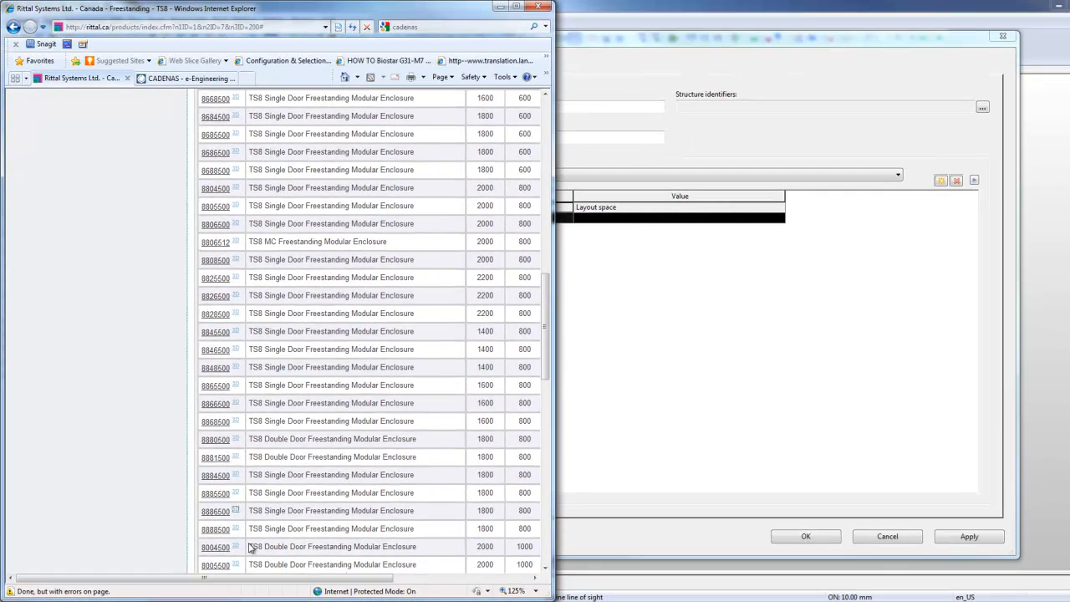
{"action": "left_click_drag", "start_coordinate": [423, 511], "coordinate": [253, 520]}
{"action": "key", "text": "ctrl+c"}
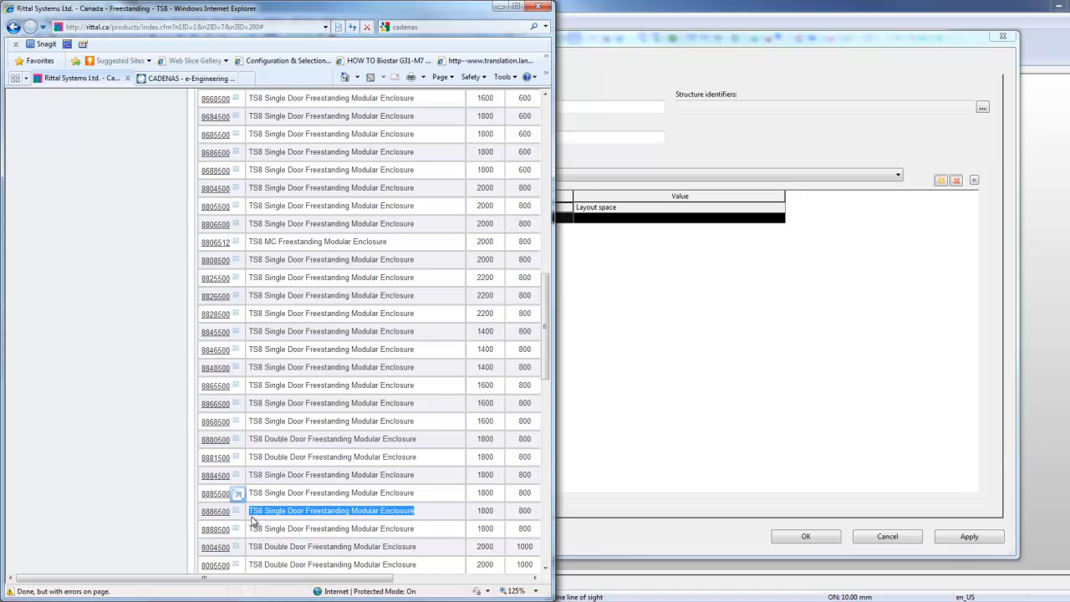
Back in EPLAN, append the copied text to the layout space's description and set its name to 8886_500_test
{"action": "left_click", "coordinate": [652, 323]}
{"action": "left_click", "coordinate": [405, 139]}
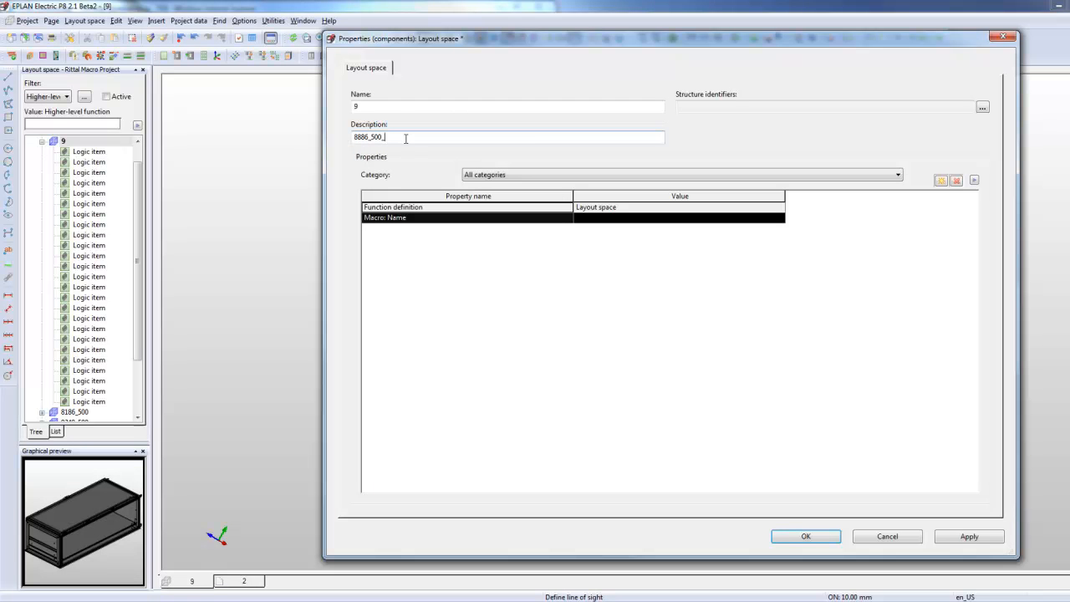
{"action": "key", "text": "ctrl+v"}
{"action": "left_click_drag", "start_coordinate": [383, 137], "coordinate": [340, 115]}
{"action": "type", "text": "8886_500"}
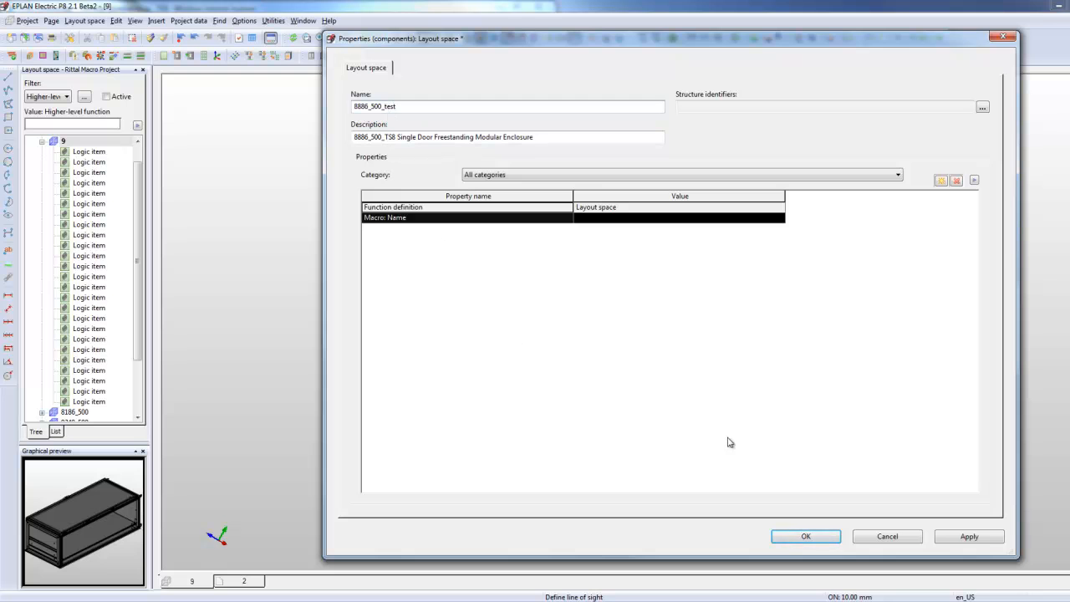
Browse for the layout space's macro name file and go to the folder Rittal Macros\Enclosure\TS8 USA
{"action": "left_click", "coordinate": [655, 218]}
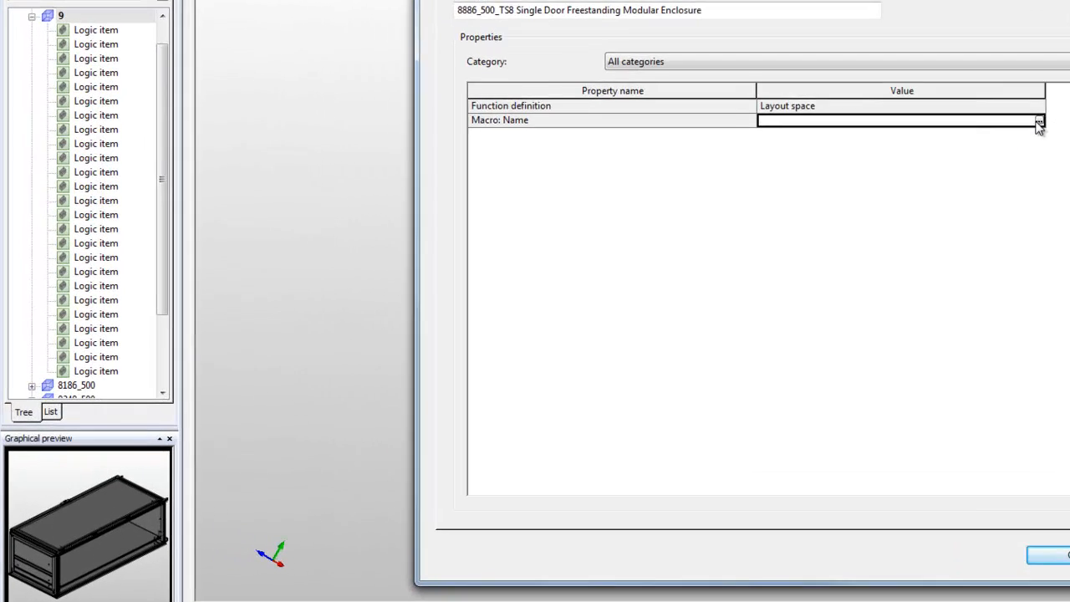
{"action": "left_click", "coordinate": [1038, 122]}
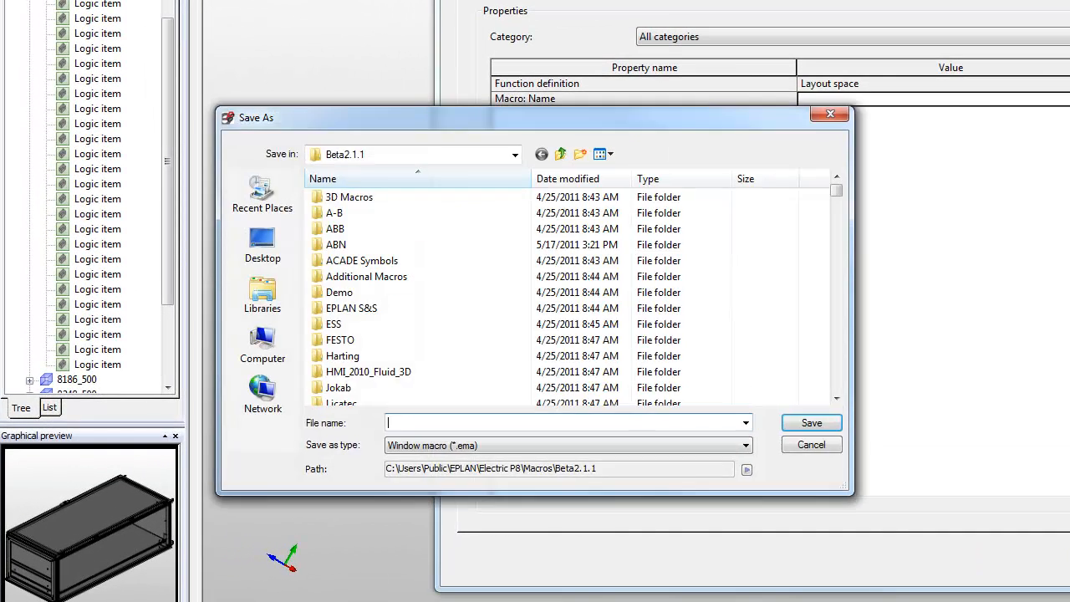
{"action": "left_click", "coordinate": [382, 370]}
{"action": "scroll", "coordinate": [380, 370], "scroll_direction": "down", "scroll_amount": 4}
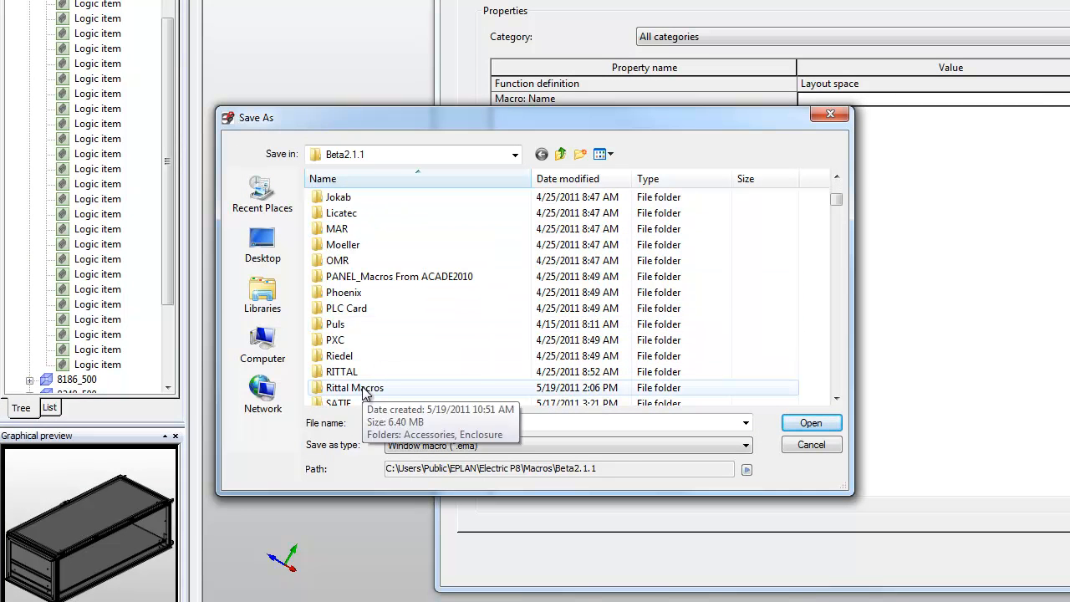
{"action": "double_click", "coordinate": [359, 388]}
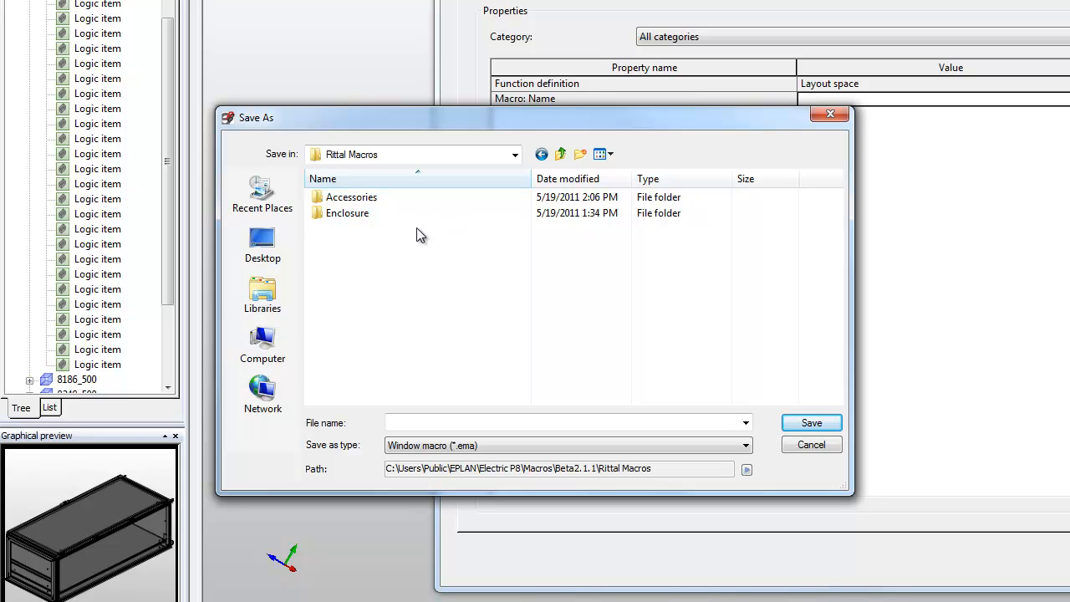
{"action": "double_click", "coordinate": [350, 215]}
{"action": "double_click", "coordinate": [353, 215]}
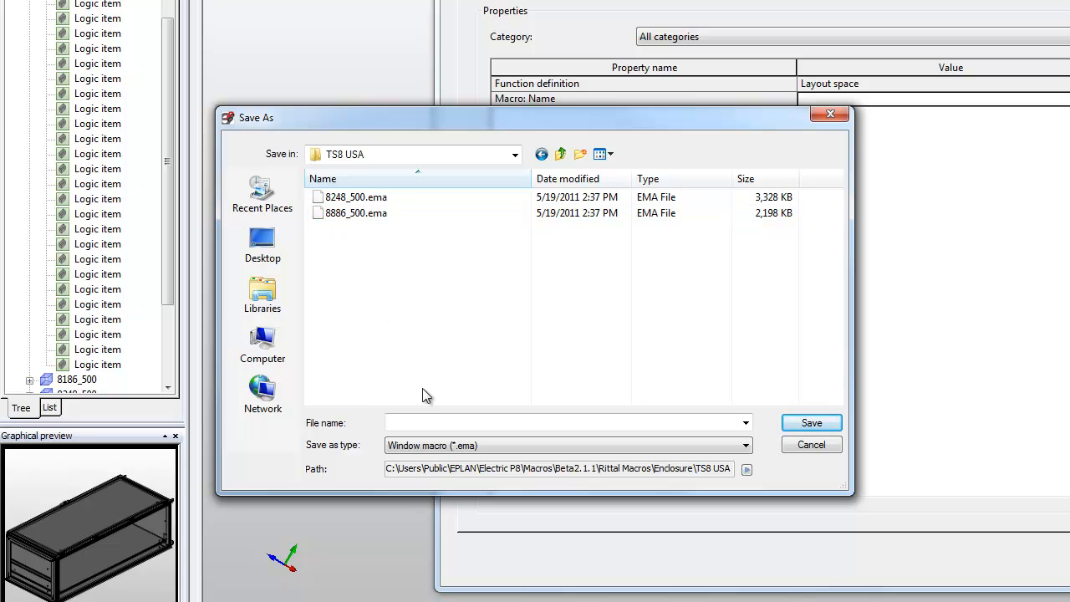
Assign 8886_500_test.ema as the macro file, based on the existing 8886_500.ema name, and accept the layout space properties
{"action": "left_click", "coordinate": [358, 213]}
{"action": "double_click", "coordinate": [467, 423]}
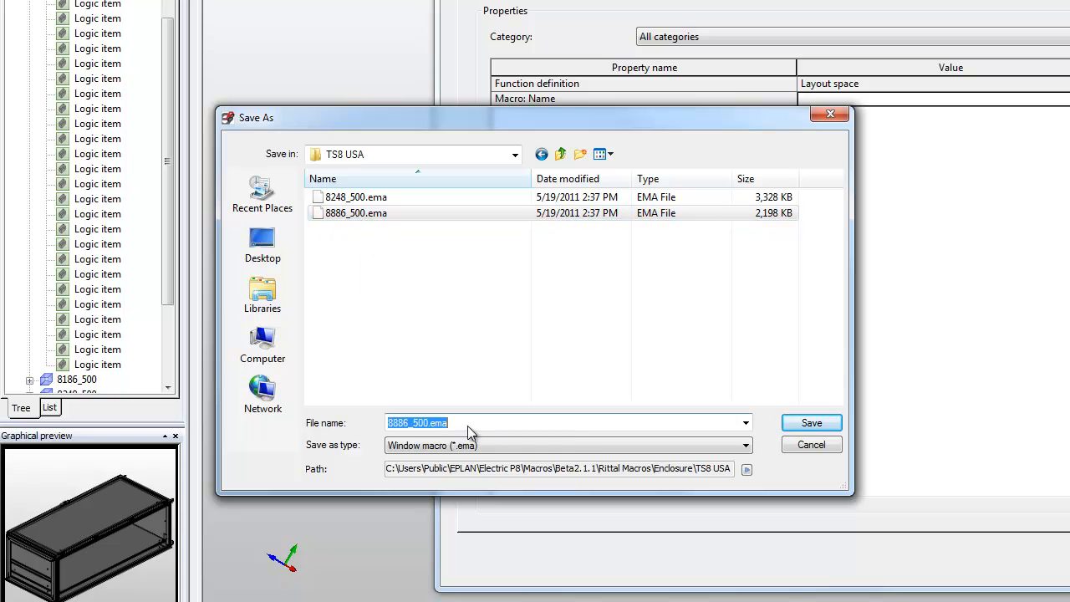
{"action": "key", "text": "End"}
{"action": "key", "text": "Left"}
{"action": "key", "text": "Left"}
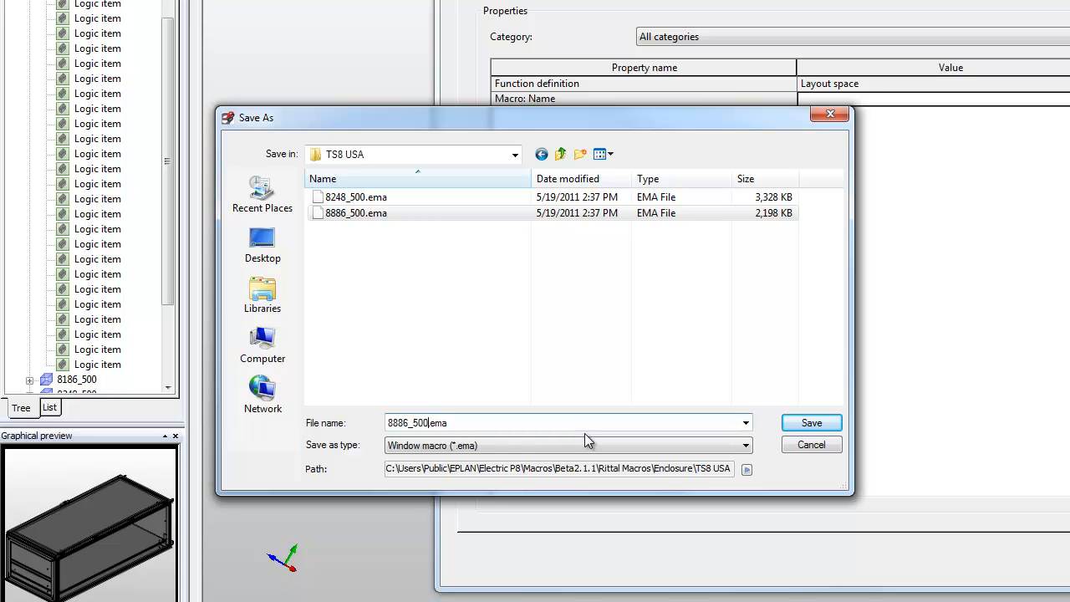
{"action": "type", "text": "_test"}
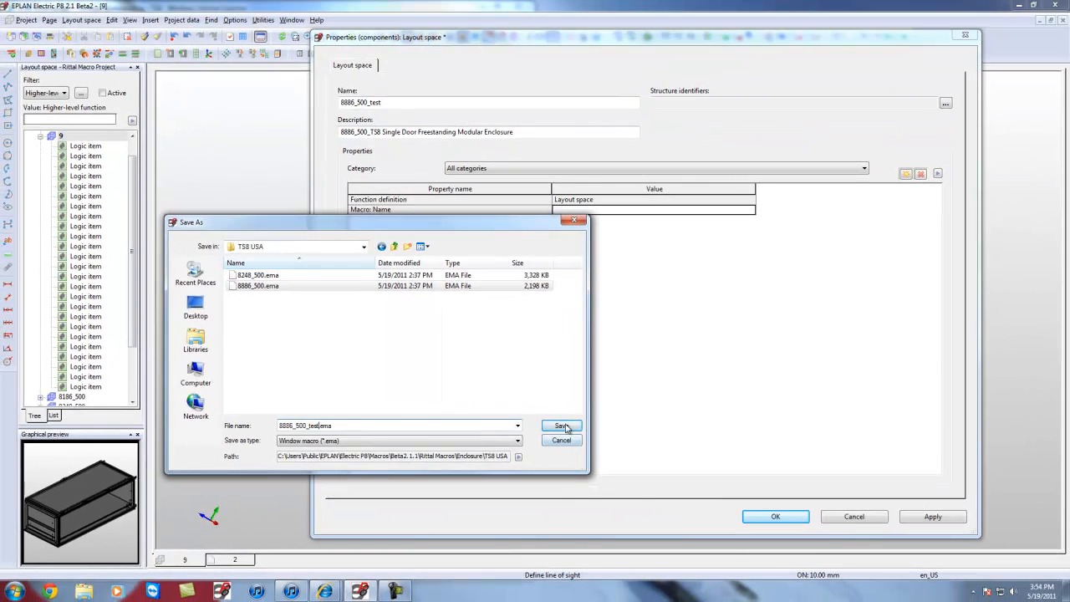
{"action": "left_click", "coordinate": [561, 426]}
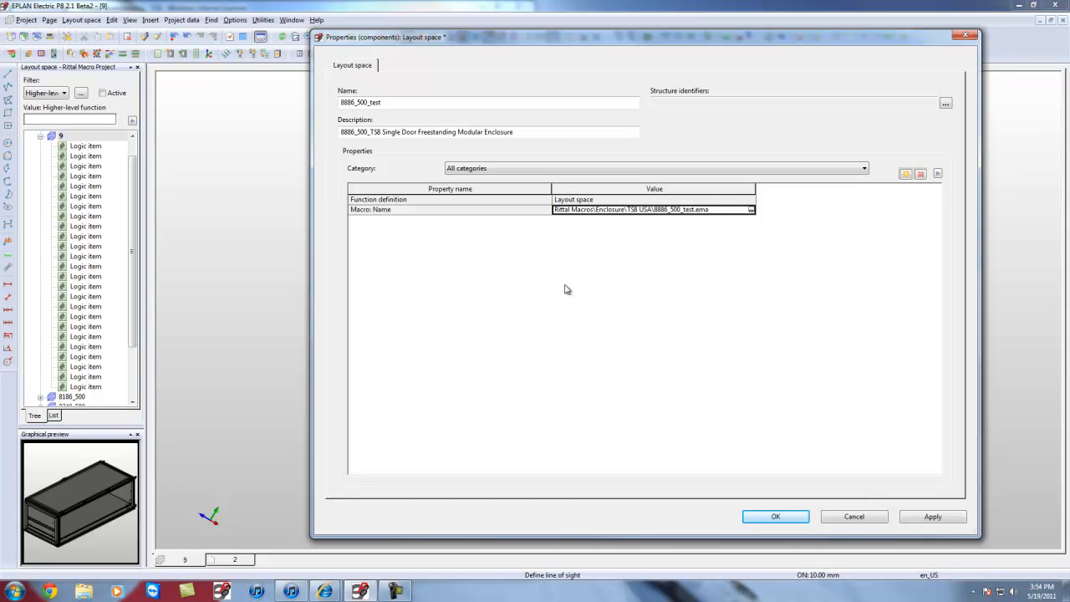
{"action": "left_click", "coordinate": [773, 515]}
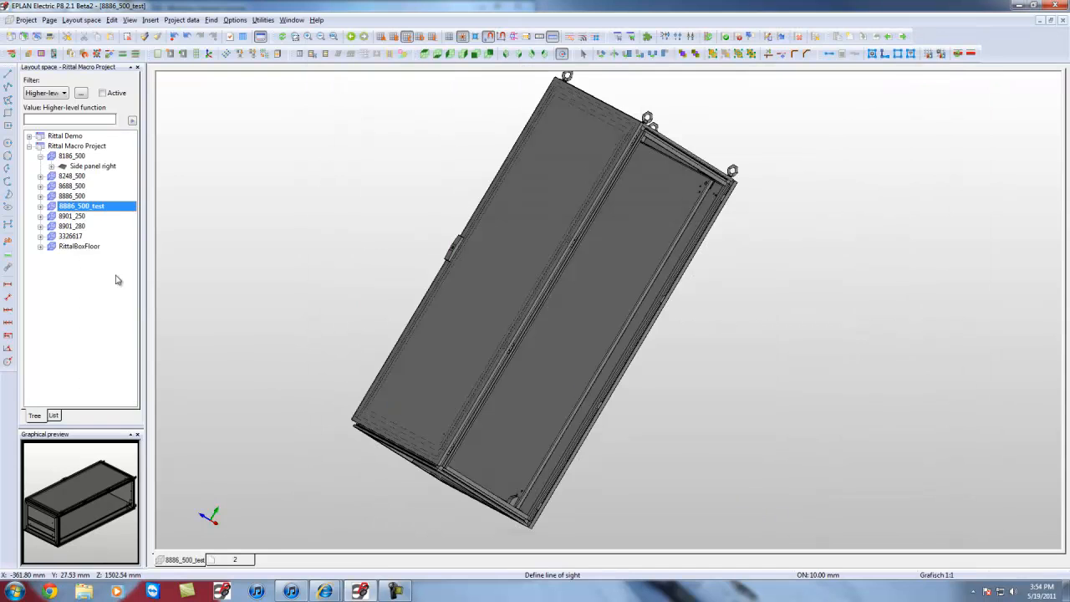
Compare layout space 8186_500 with 8886_500_test and examine the latter's individual logic items in the graphical preview
{"action": "left_click", "coordinate": [74, 156]}
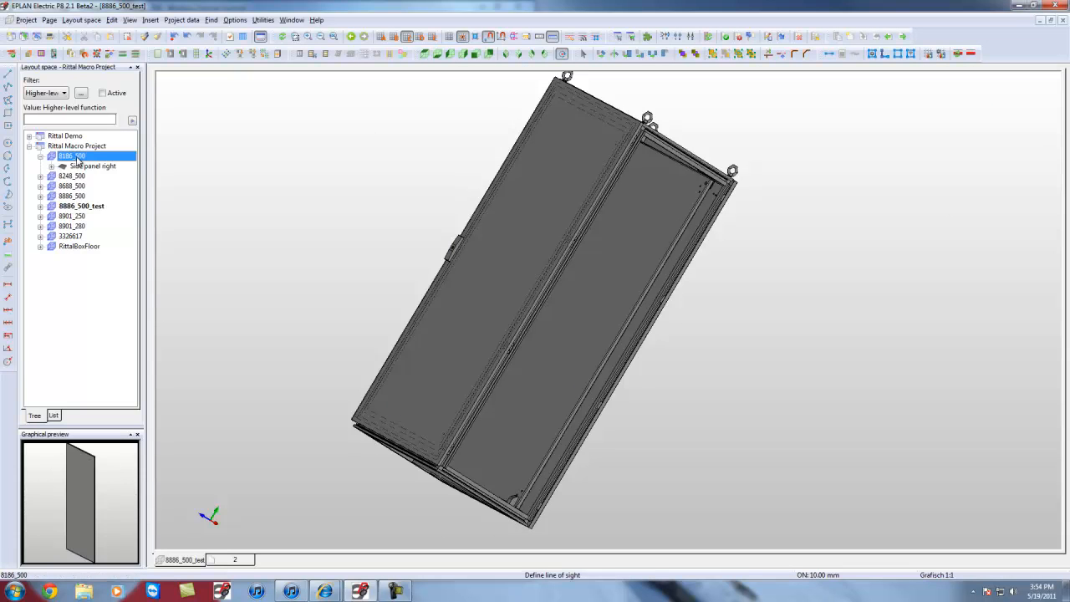
{"action": "left_click", "coordinate": [95, 207]}
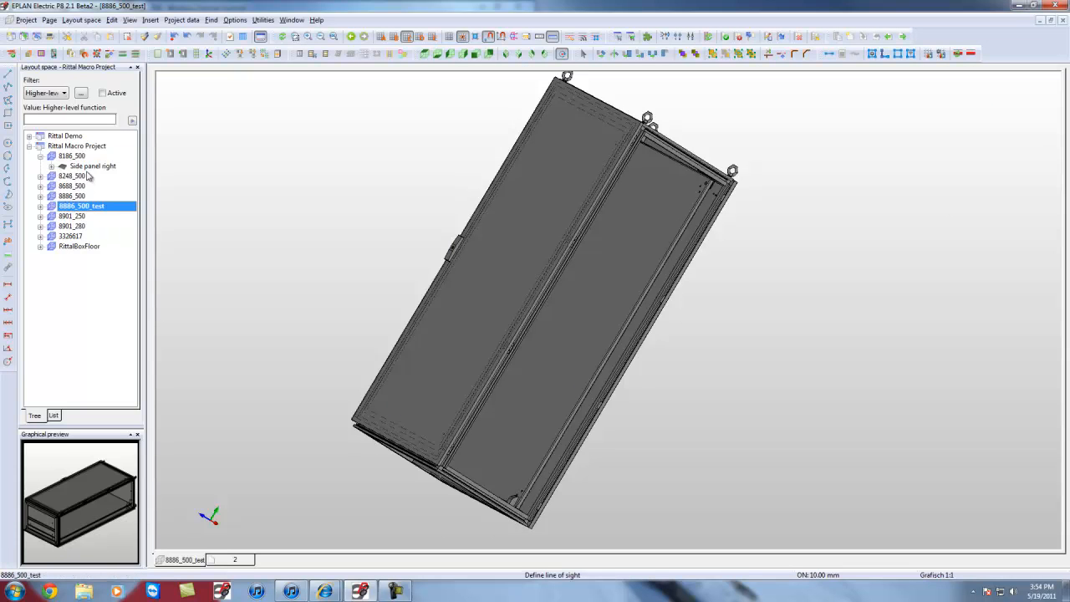
{"action": "left_click", "coordinate": [40, 205]}
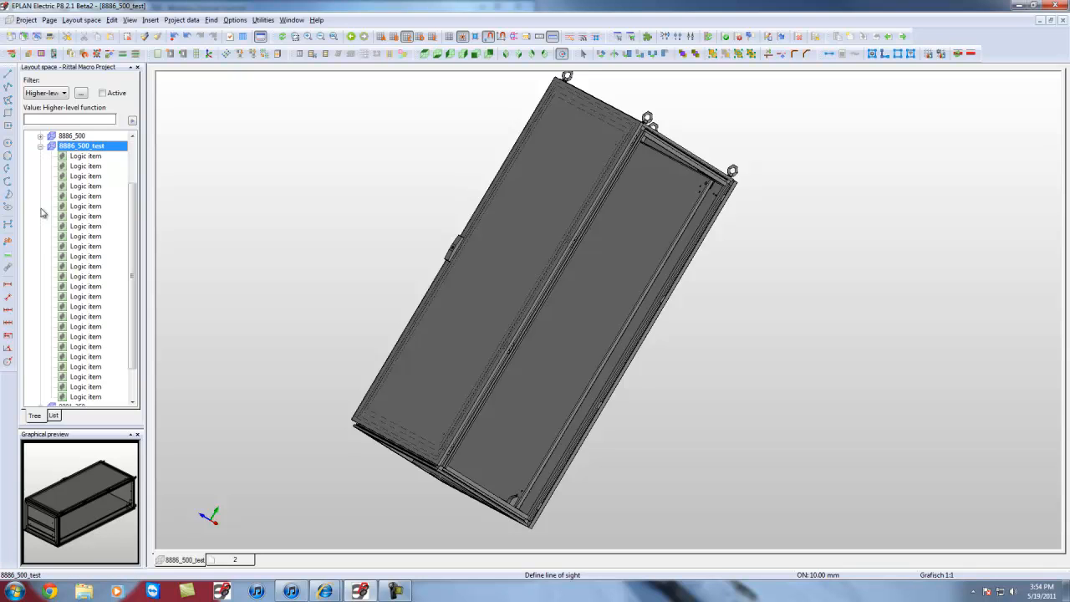
{"action": "left_click", "coordinate": [85, 156]}
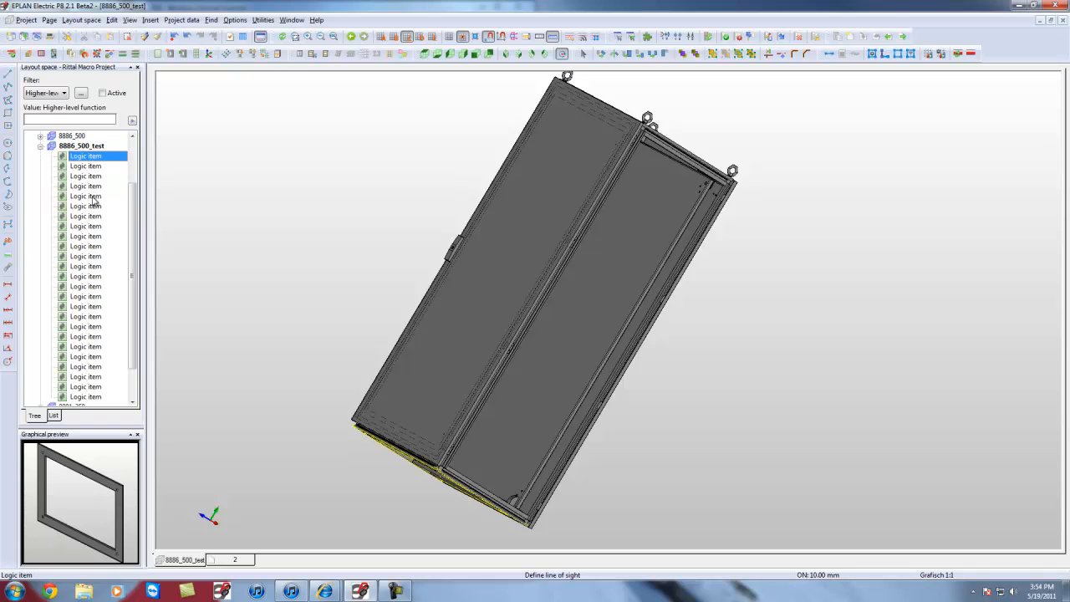
{"action": "left_click", "coordinate": [89, 165]}
{"action": "left_click", "coordinate": [89, 176]}
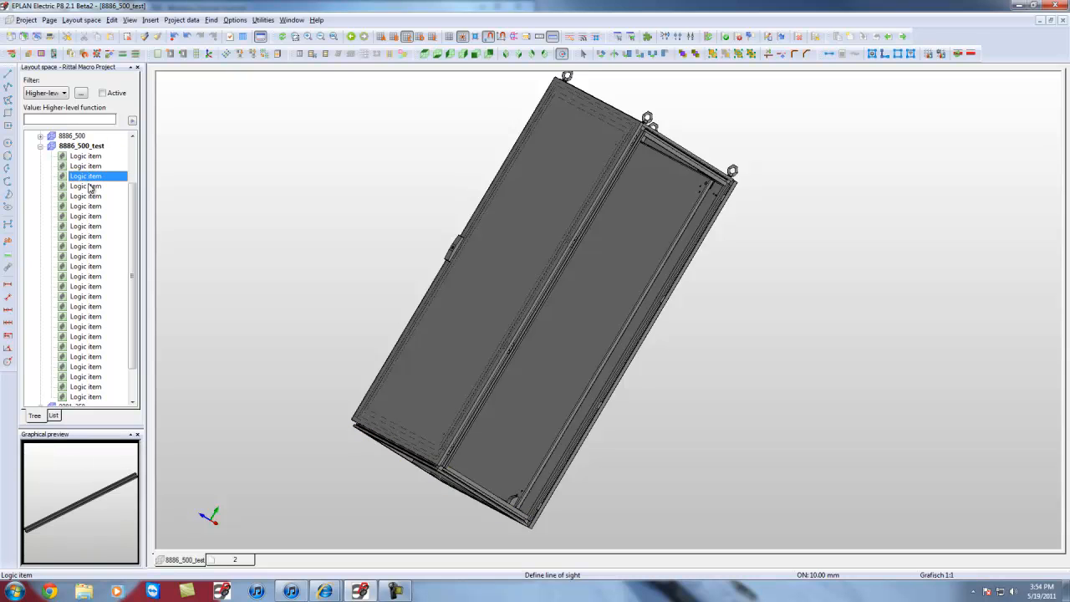
{"action": "left_click", "coordinate": [92, 157]}
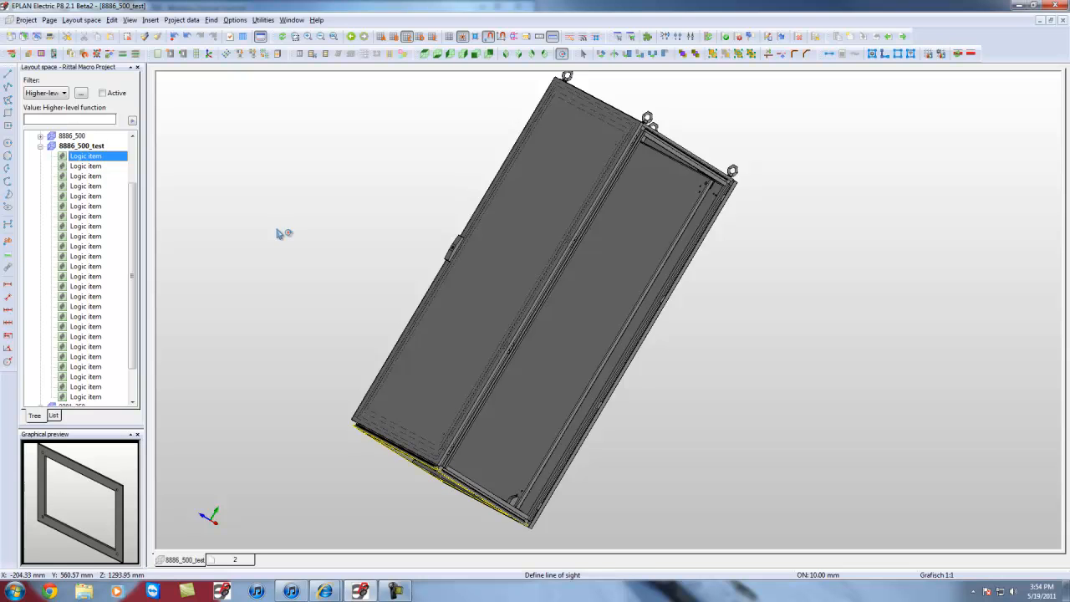
{"action": "key", "text": "End"}
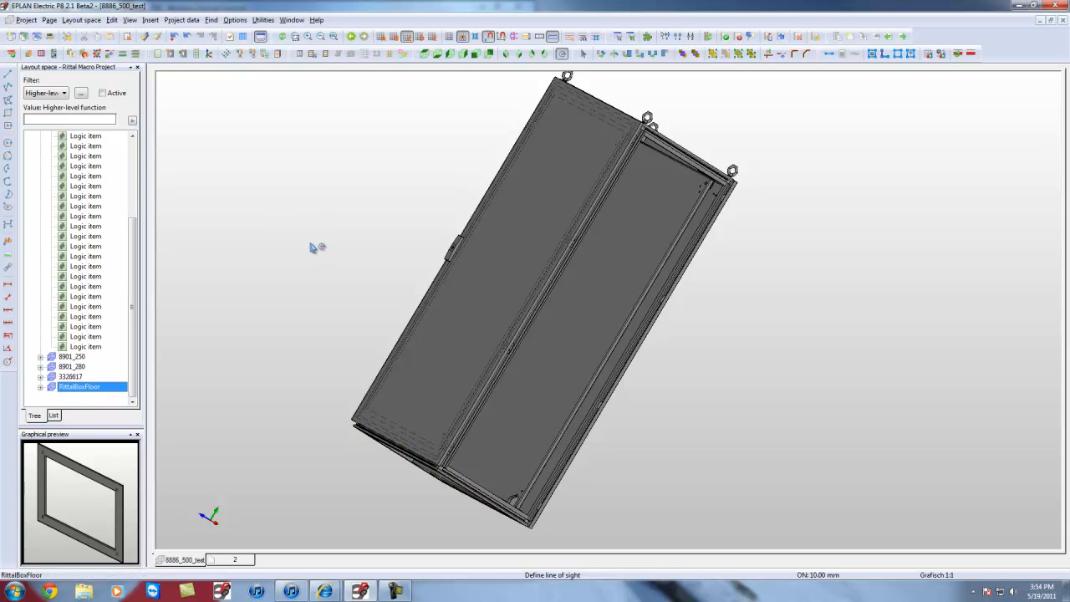
{"action": "left_click", "coordinate": [383, 264]}
{"action": "key", "text": "Escape"}
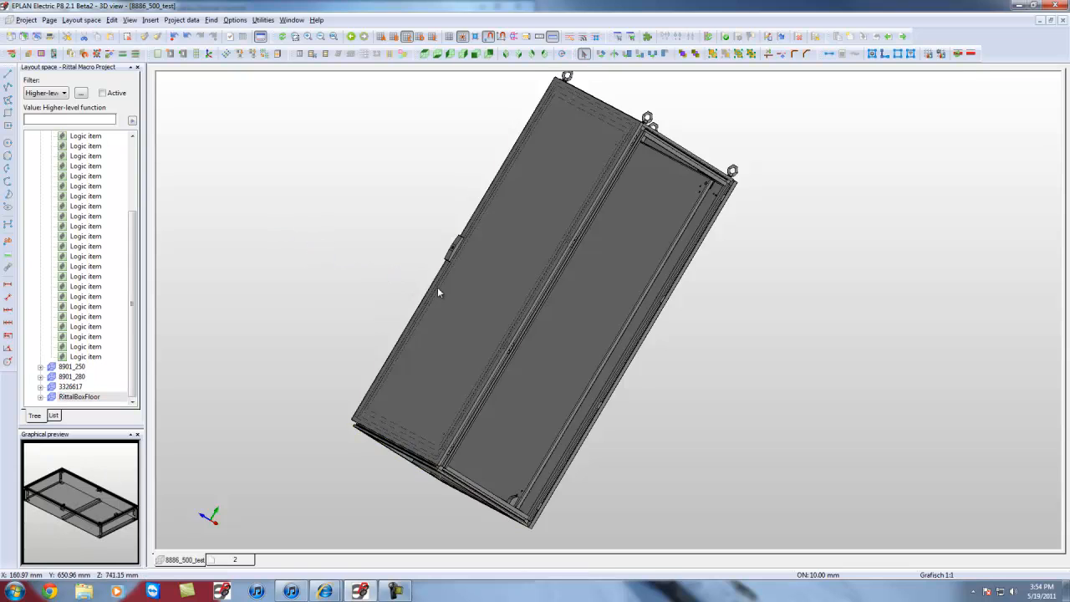
{"action": "key", "text": "m"}
{"action": "left_click", "coordinate": [510, 315]}
{"action": "left_click", "coordinate": [501, 278]}
{"action": "scroll", "coordinate": [756, 337], "scroll_direction": "down", "scroll_amount": 1}
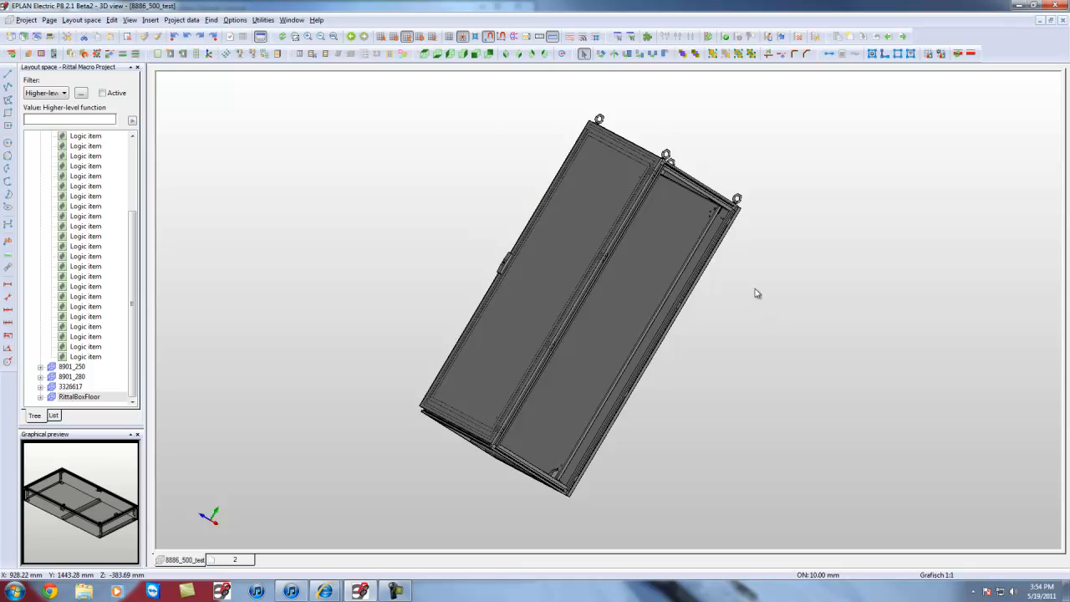
Define the underside of the 8886_500_test enclosure as its placement area and inspect the enclosure standing upright on it
{"action": "left_click", "coordinate": [475, 54]}
{"action": "scroll", "coordinate": [661, 243], "scroll_direction": "down", "scroll_amount": 2}
{"action": "middle_click_drag", "start_coordinate": [870, 263], "coordinate": [724, 275]}
{"action": "scroll", "coordinate": [725, 275], "scroll_direction": "down", "scroll_amount": 3}
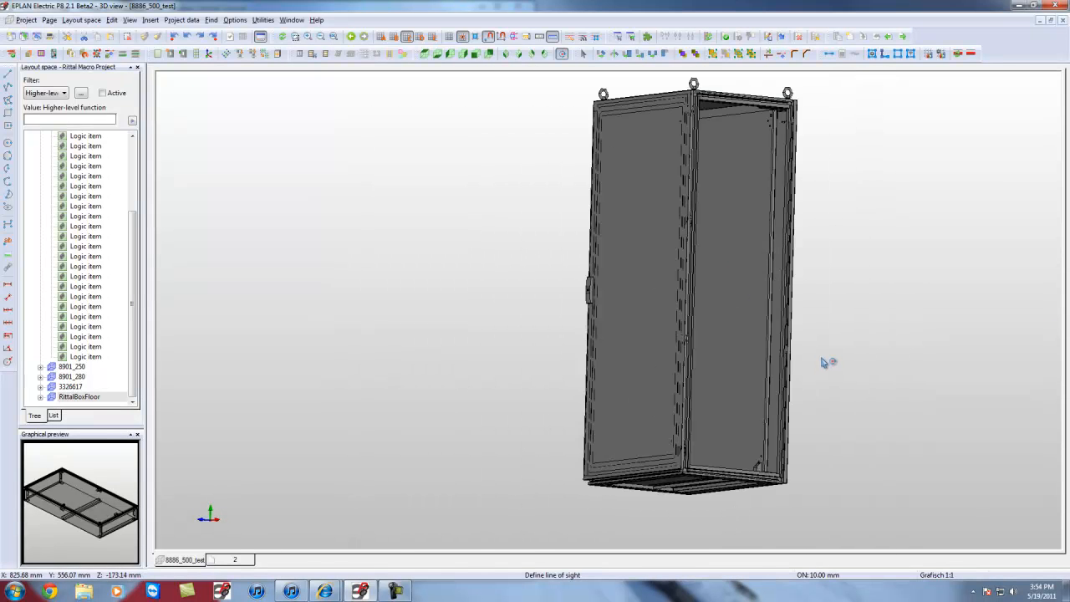
{"action": "middle_click_drag", "start_coordinate": [823, 362], "coordinate": [816, 292]}
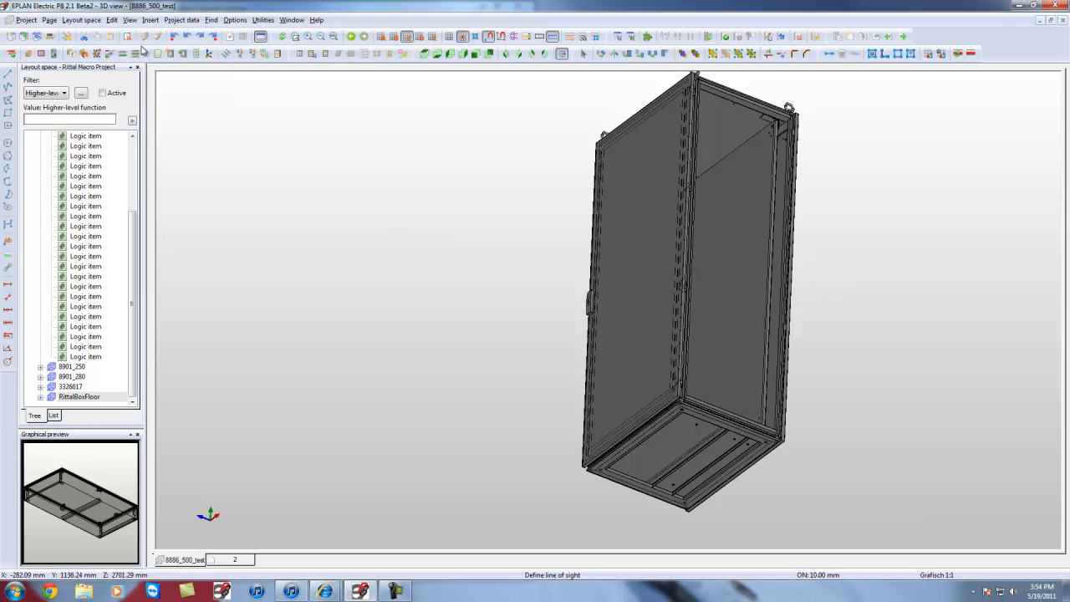
{"action": "left_click", "coordinate": [227, 53]}
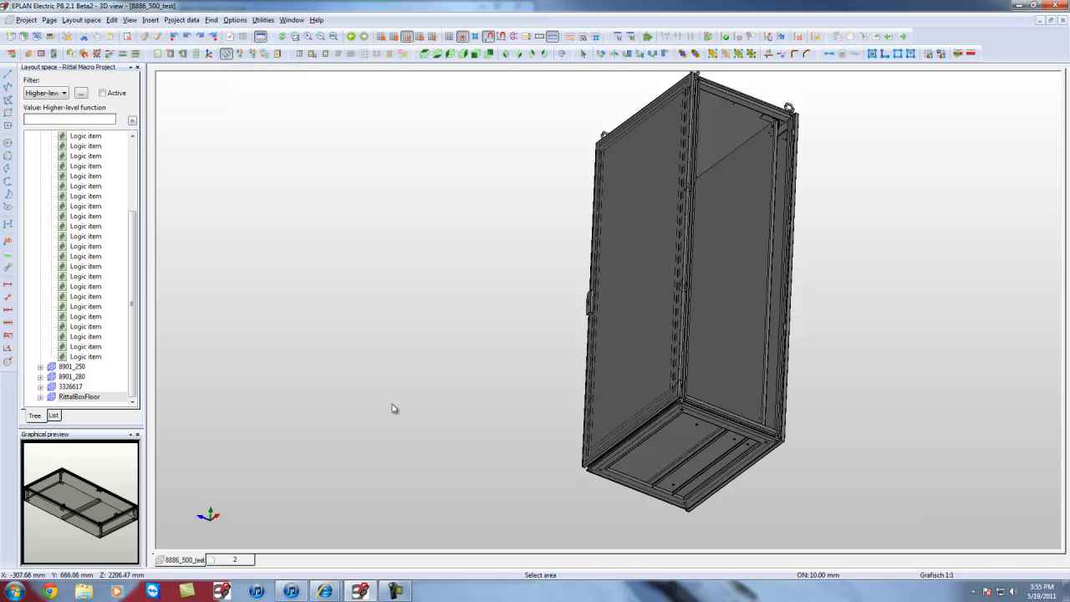
{"action": "left_click", "coordinate": [652, 436]}
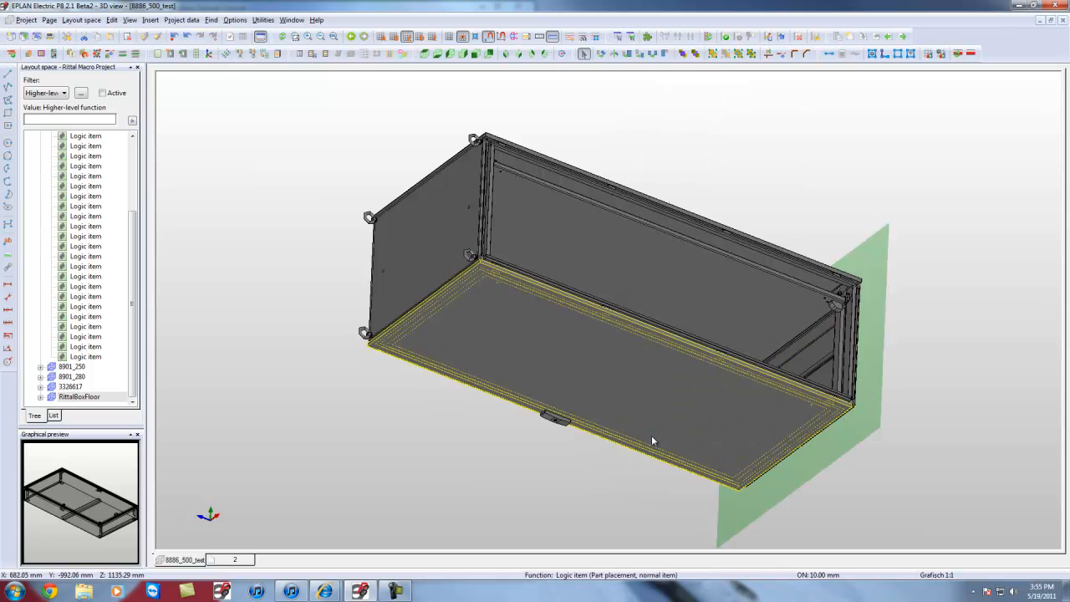
{"action": "left_click", "coordinate": [474, 55]}
{"action": "left_click_drag", "start_coordinate": [795, 336], "coordinate": [760, 365]}
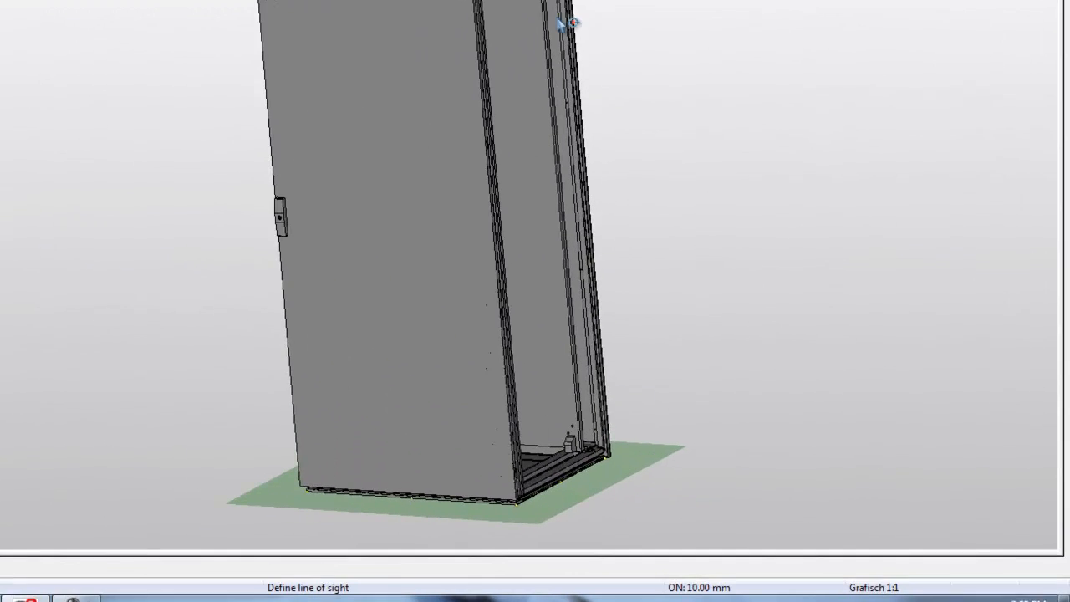